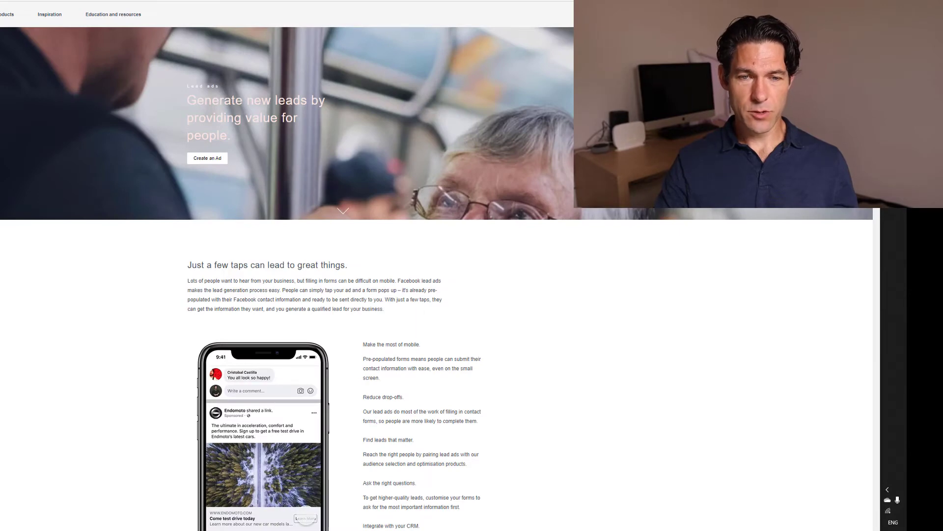
pyautogui.scroll(-4, 288, 265)
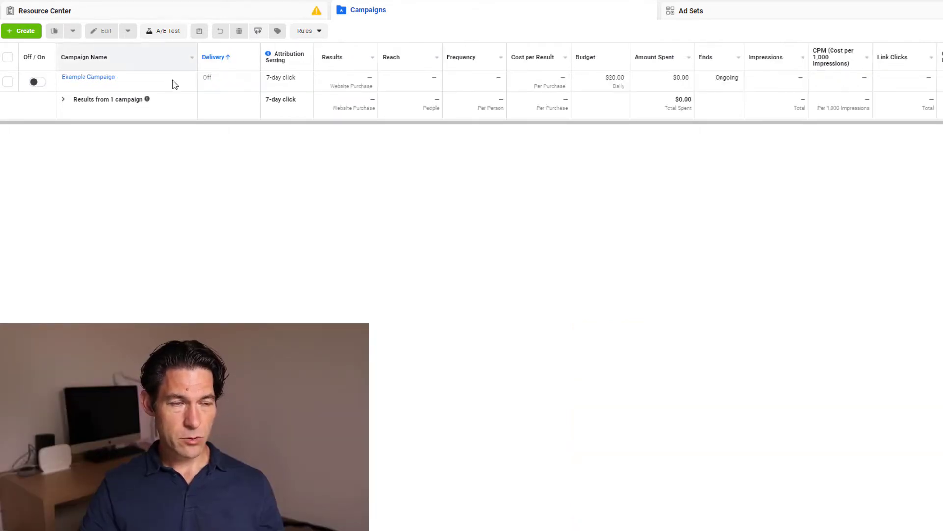
# Create a new Lead generation campaign named Lead Gen Campaign, with an ad set named Lead Gen Adset and an ad named Lead Gen Ad.
pyautogui.click(31, 36)
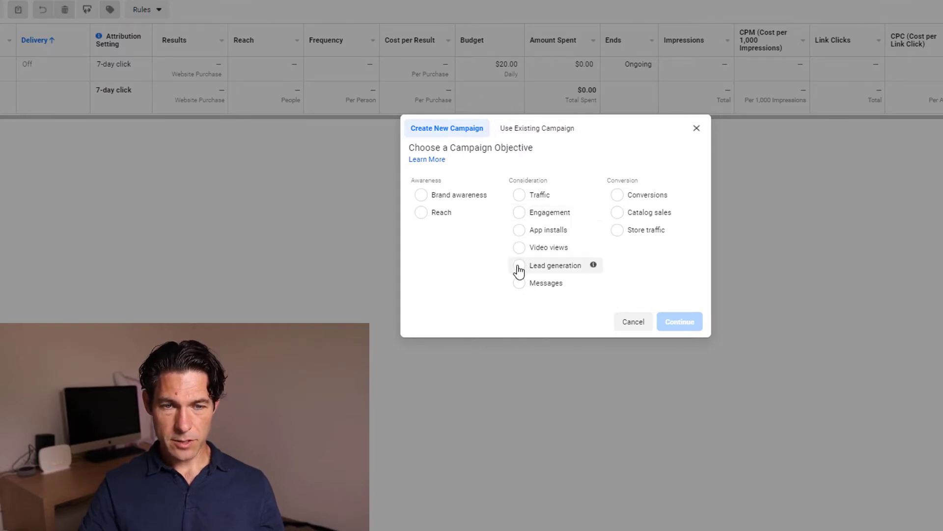
pyautogui.click(519, 267)
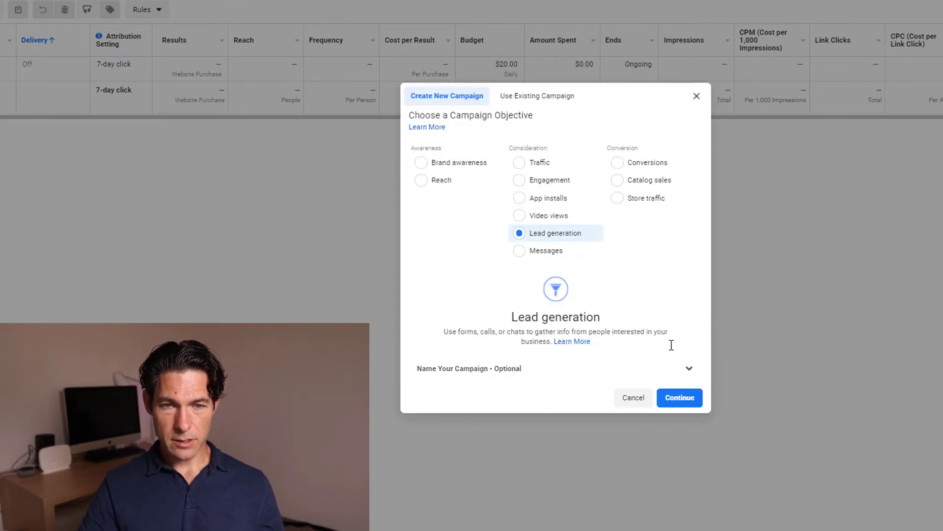
pyautogui.click(658, 377)
pyautogui.click(486, 408)
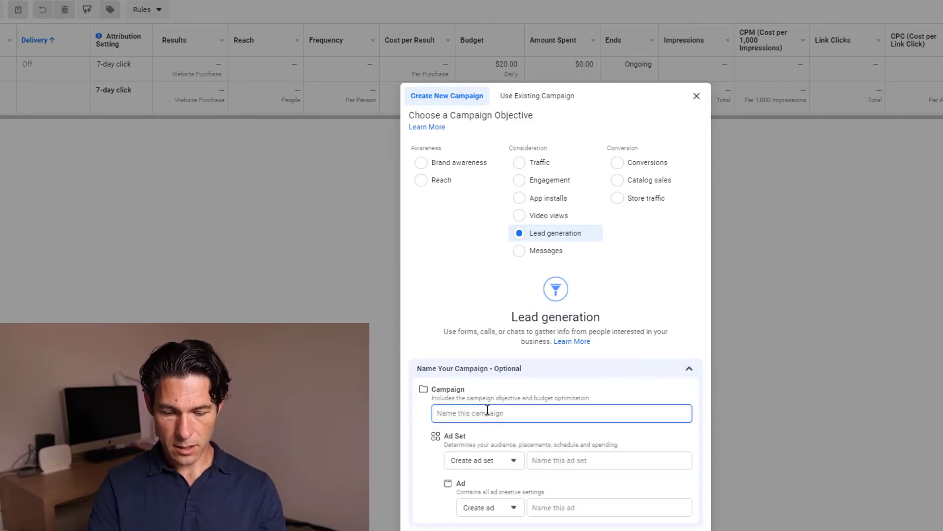
pyautogui.write('Lead G')
pyautogui.write('en A')
pyautogui.write('d')
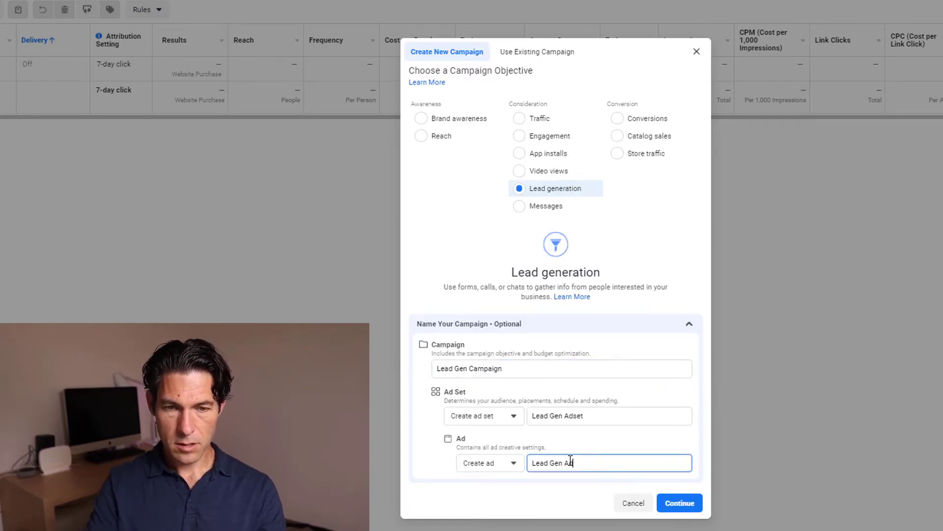
pyautogui.click(680, 502)
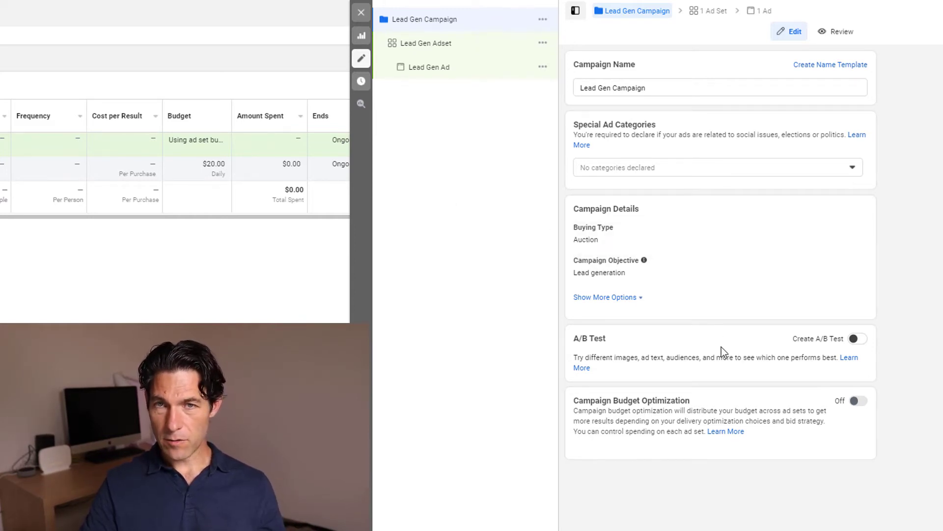
# Turn on campaign budget optimization for Lead Gen Campaign.
pyautogui.click(859, 402)
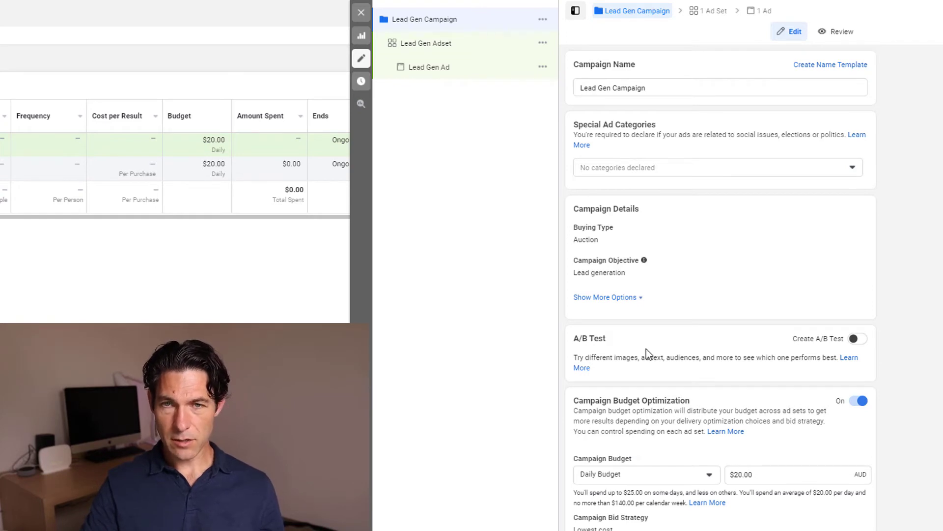
# Open Lead Gen Adset, dismiss the lead ads terms notice and review its lead method, page, schedule and audience settings.
pyautogui.click(448, 49)
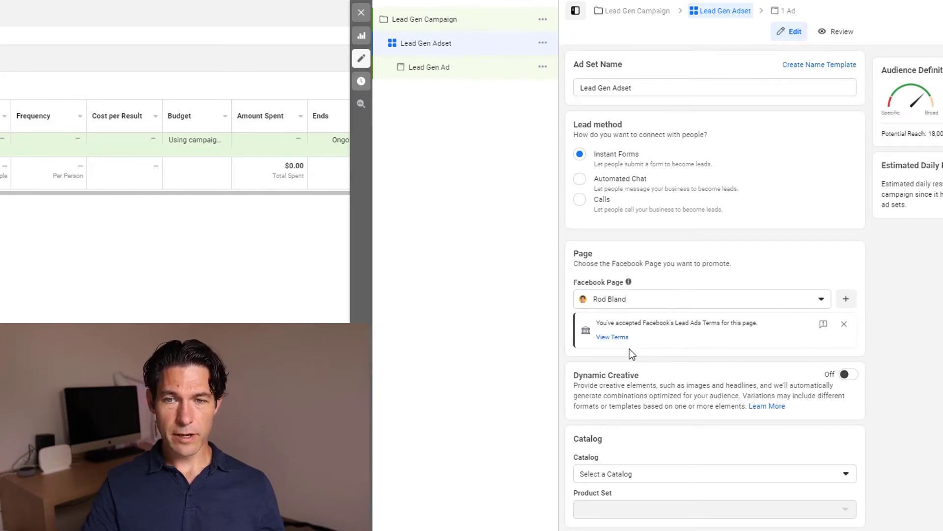
pyautogui.click(843, 325)
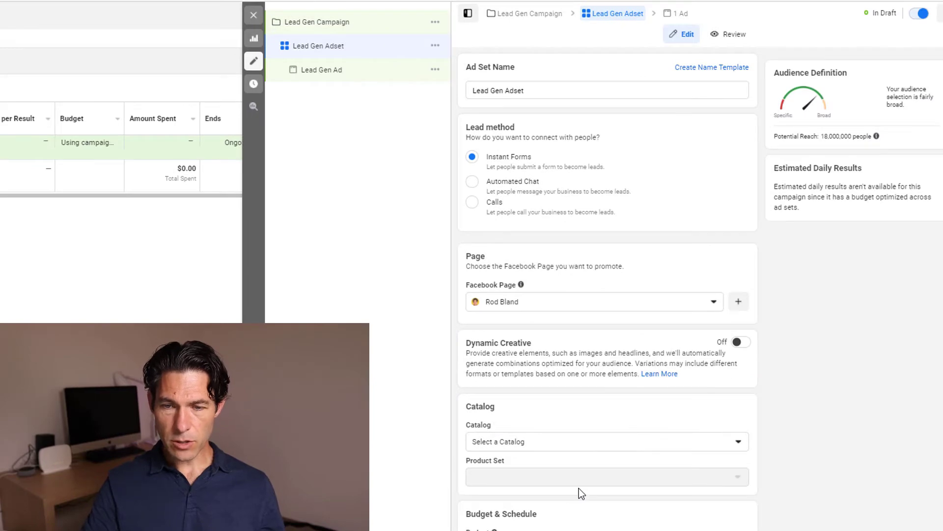
pyautogui.scroll(-10, 579, 489)
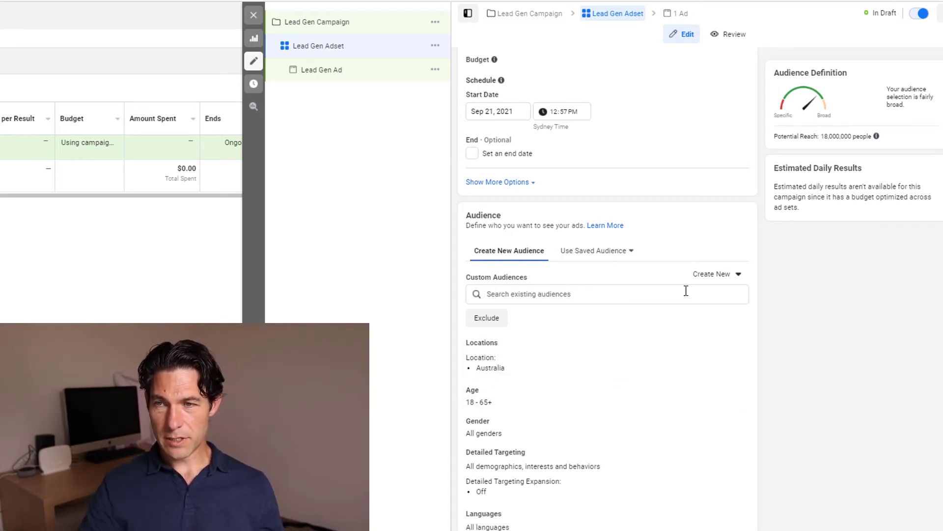
pyautogui.scroll(-2, 564, 435)
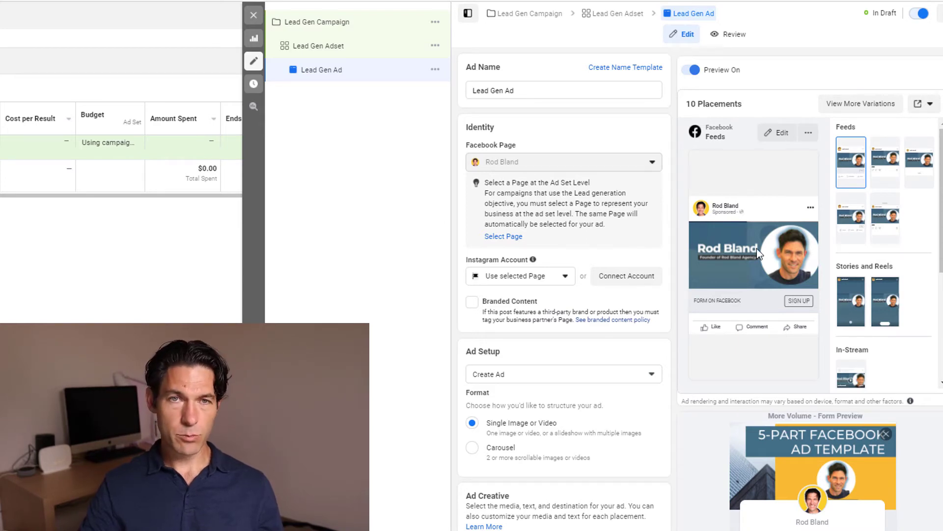
# Check the Instagram account choices and the format options of Lead Gen Ad.
pyautogui.click(520, 277)
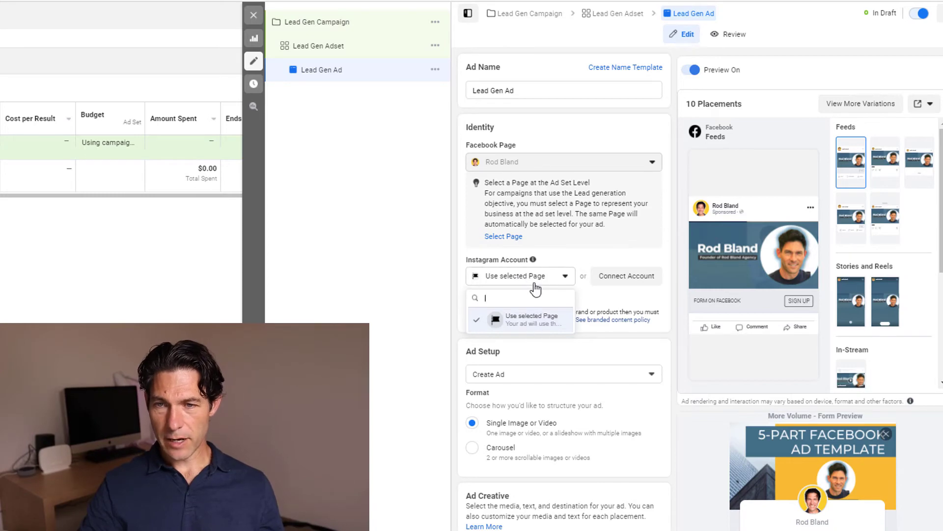
pyautogui.click(624, 253)
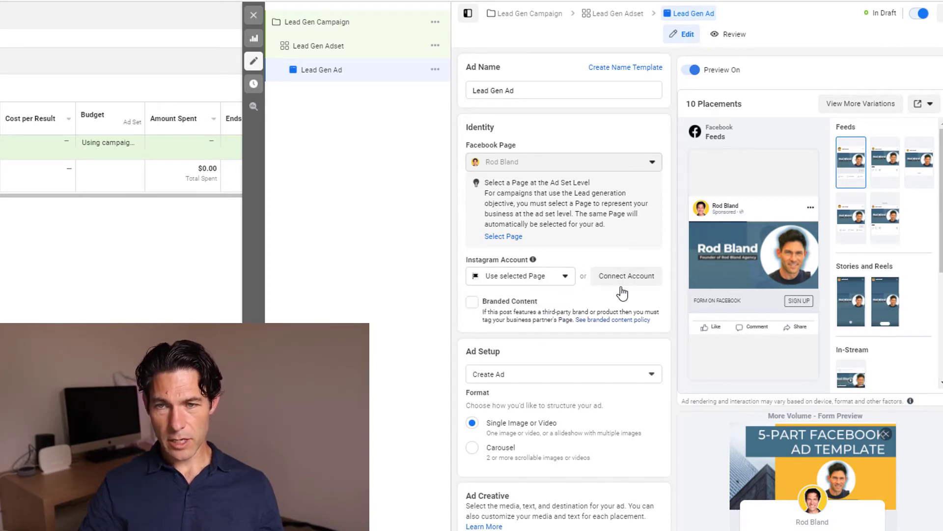
pyautogui.scroll(-1, 526, 387)
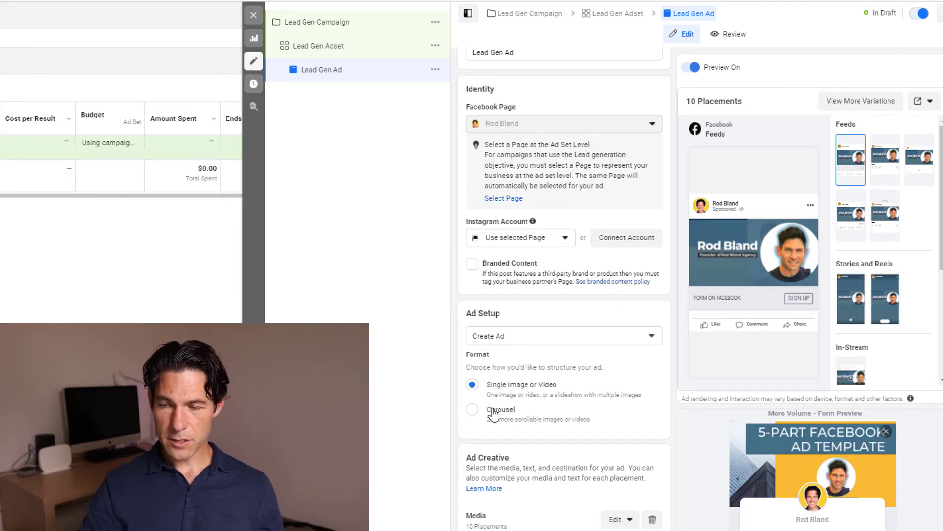
# Add the "Win a 2000" holiday package account video as the ad's media, keeping the original crop for all placements.
pyautogui.scroll(-3, 493, 414)
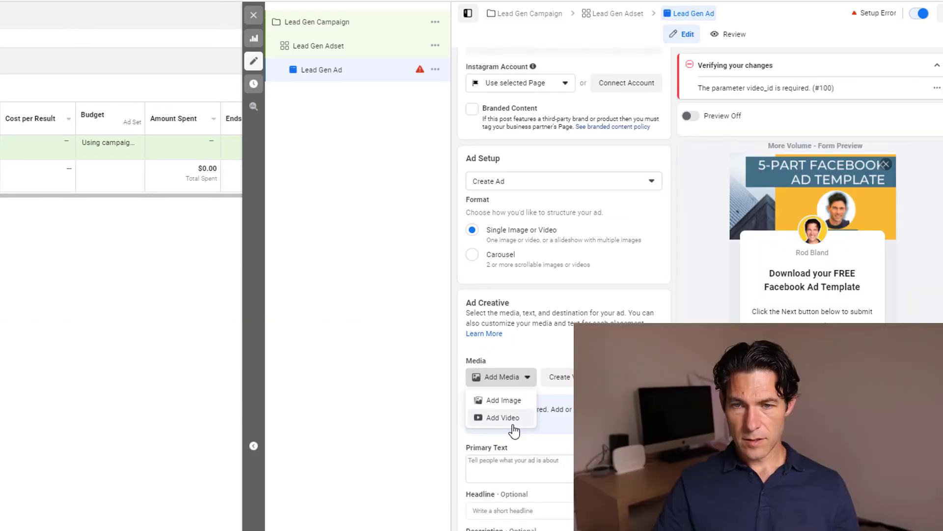
pyautogui.click(514, 422)
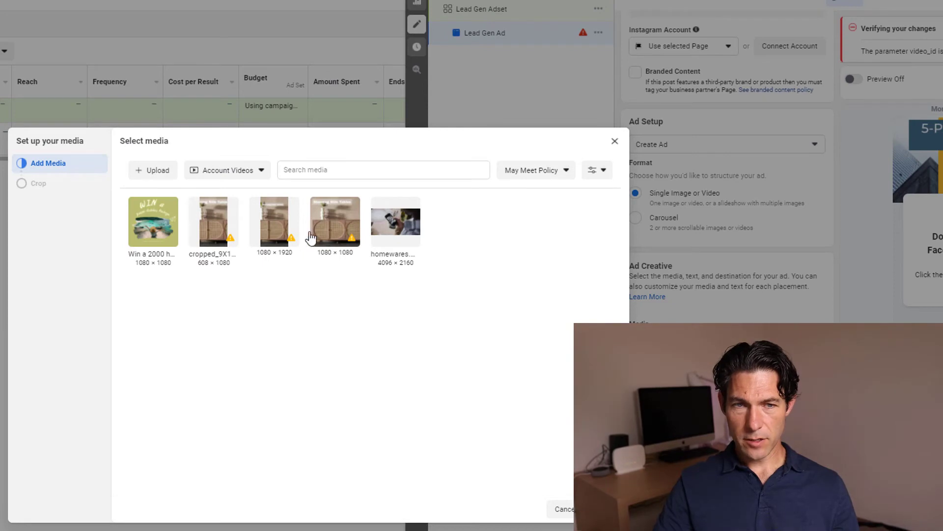
pyautogui.click(153, 224)
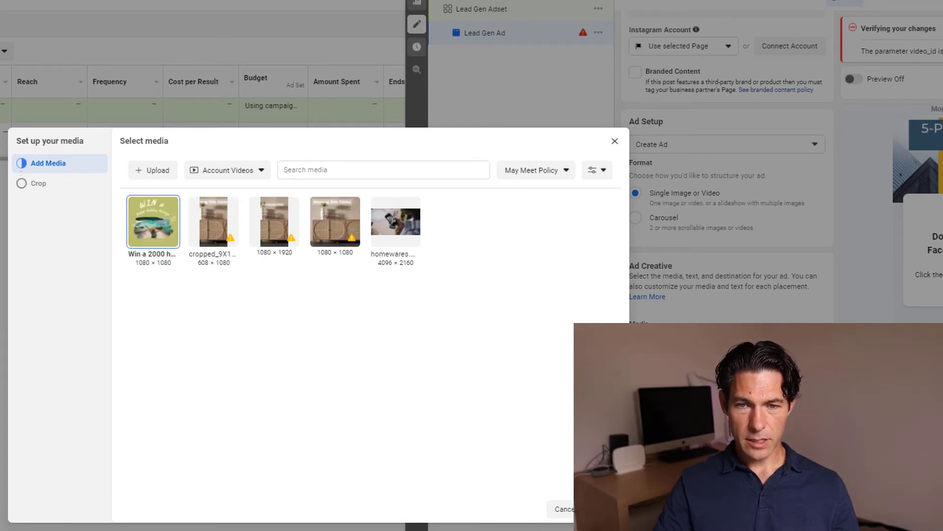
pyautogui.click(603, 509)
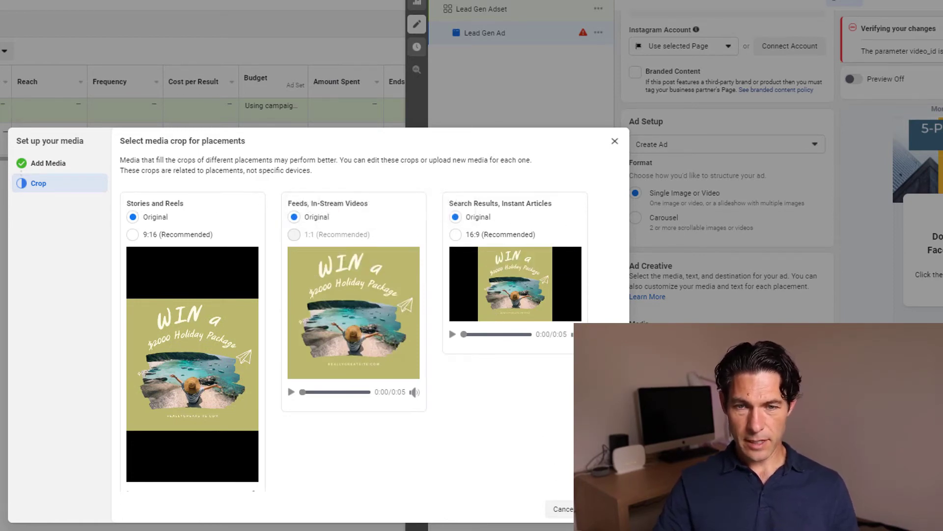
pyautogui.click(604, 509)
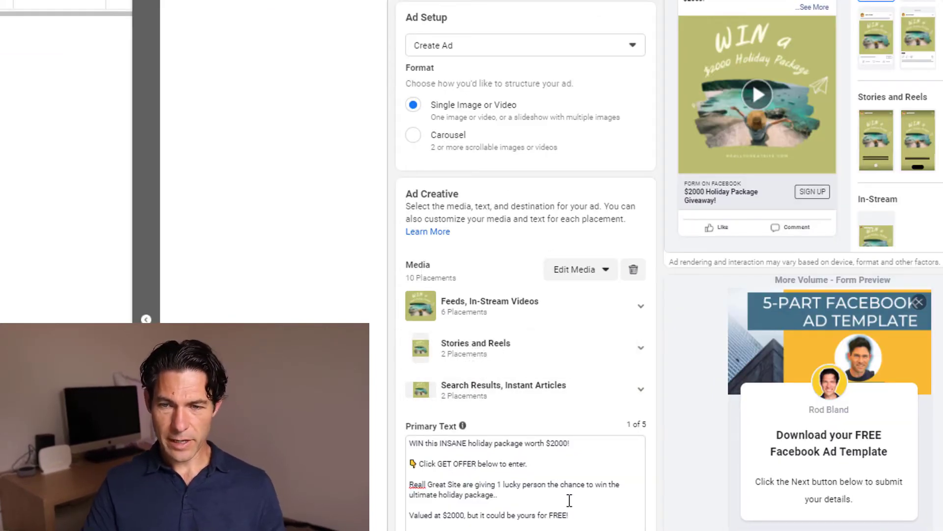
# Correct the spelling of "Really" and "accommodation" in the ad's primary text.
pyautogui.scroll(-2, 570, 500)
pyautogui.scroll(-1, 570, 500)
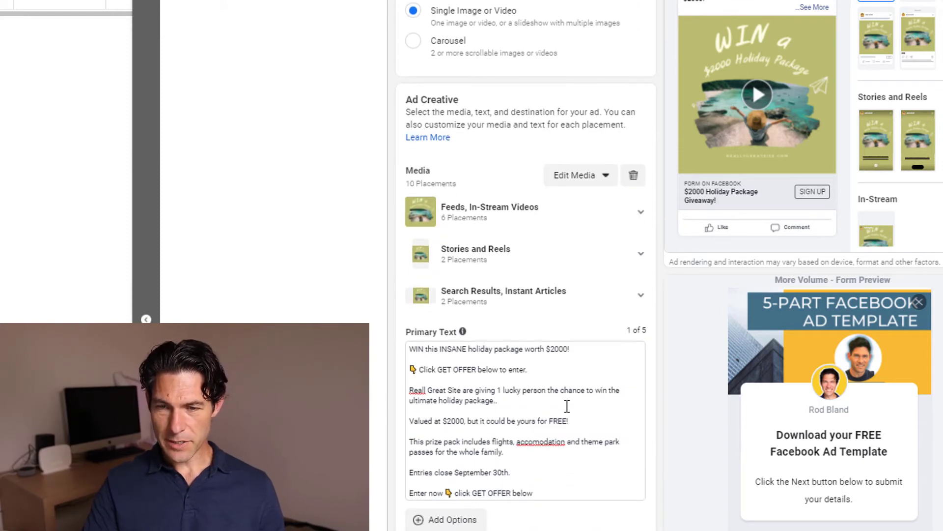
pyautogui.click(427, 389)
pyautogui.write('y')
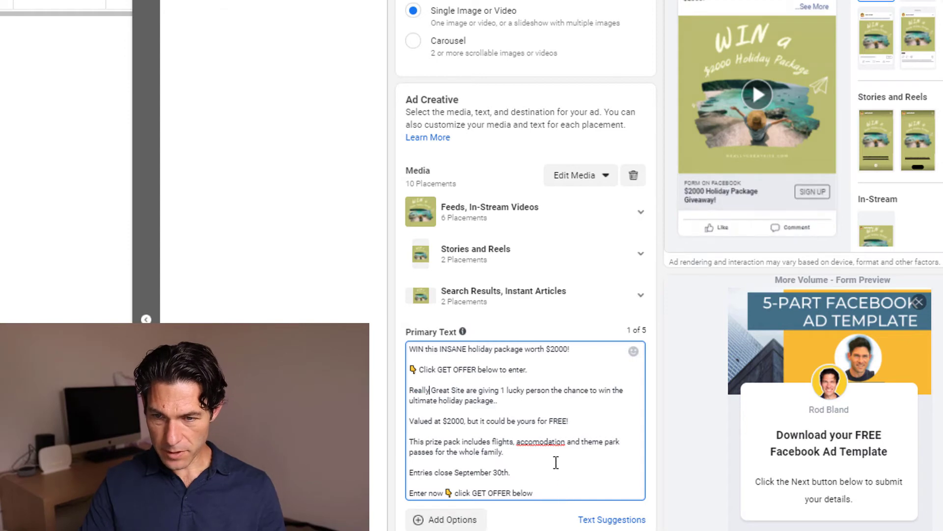
pyautogui.click(537, 441)
pyautogui.write('m')
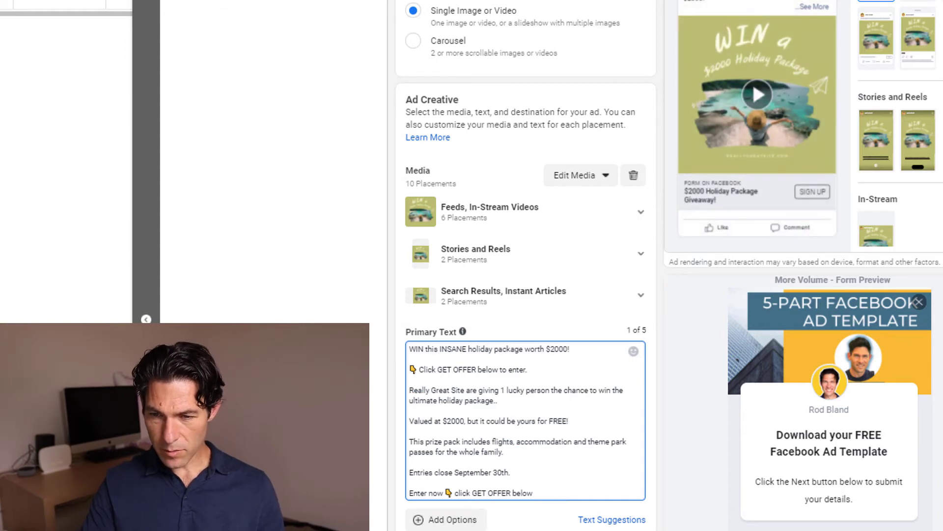
# Set the ad's call to action to Get Offer.
pyautogui.scroll(-4, 525, 373)
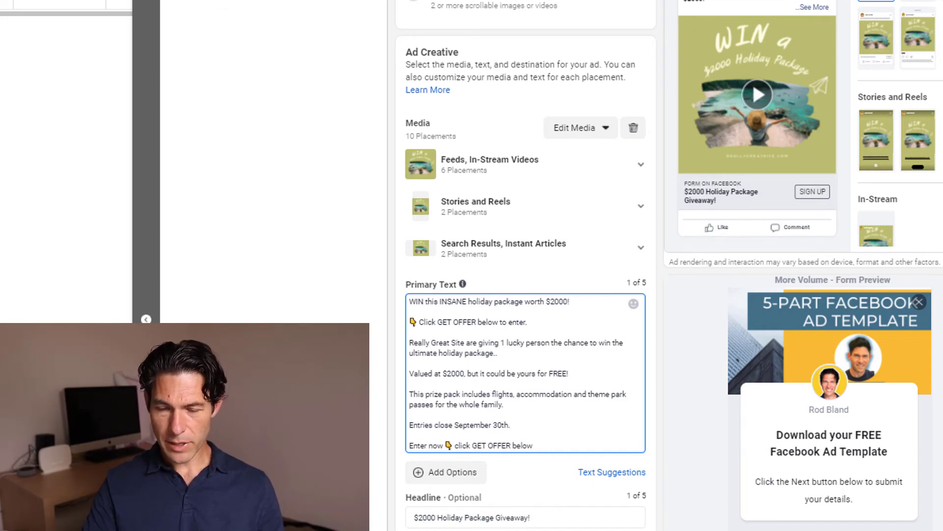
pyautogui.scroll(-3, 532, 387)
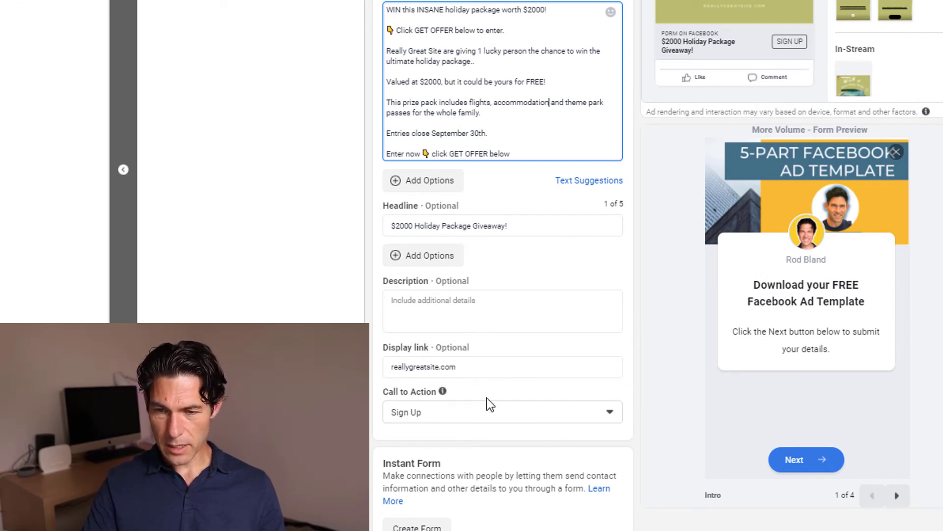
pyautogui.click(483, 415)
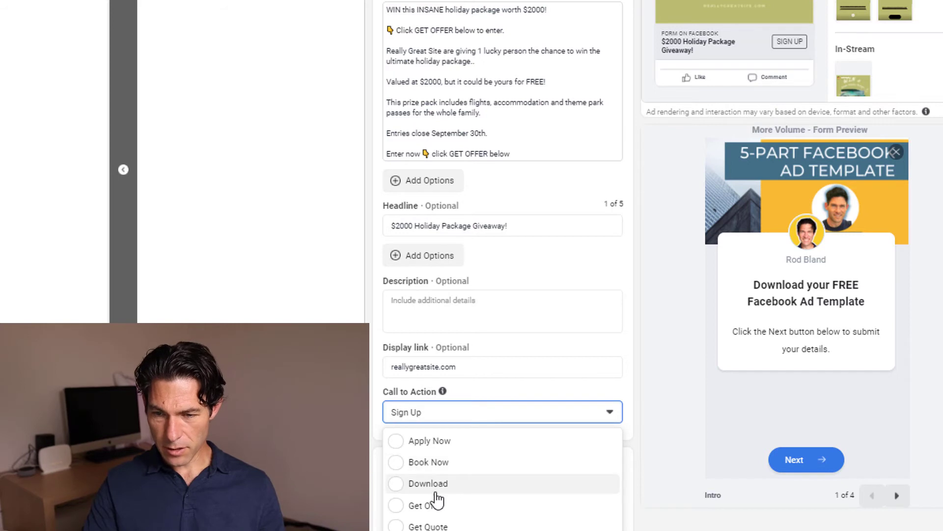
pyautogui.click(432, 513)
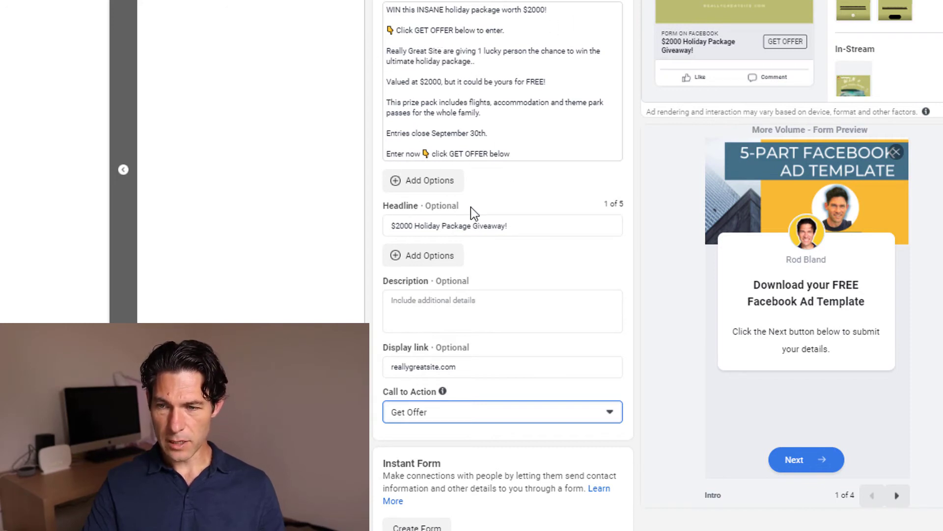
# Start a new instant form for the ad and name it Holiday Package Giveaway.
pyautogui.scroll(-5, 452, 279)
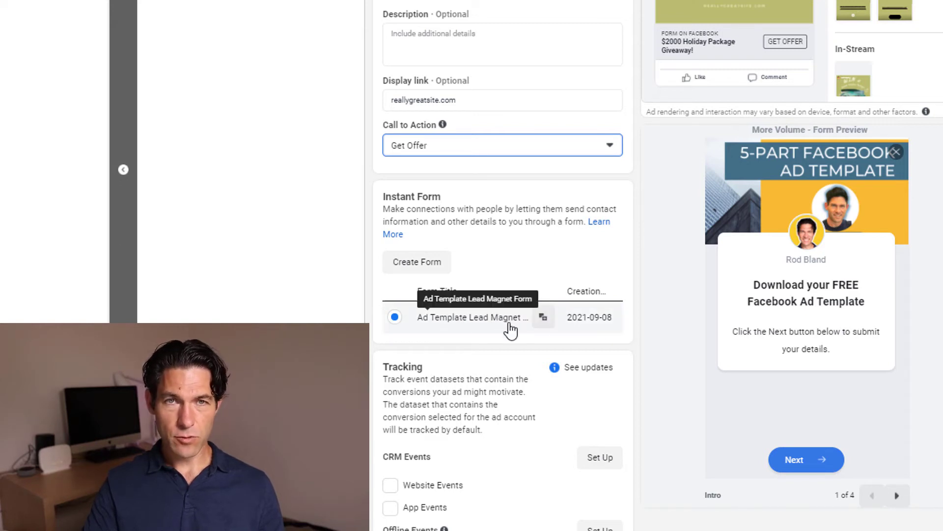
pyautogui.click(430, 263)
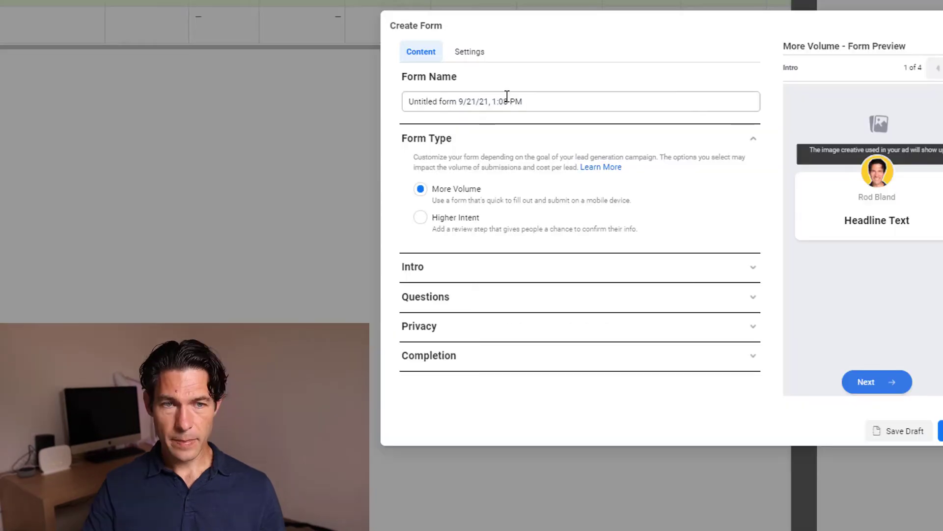
pyautogui.tripleClick(528, 102)
pyautogui.write('Holida')
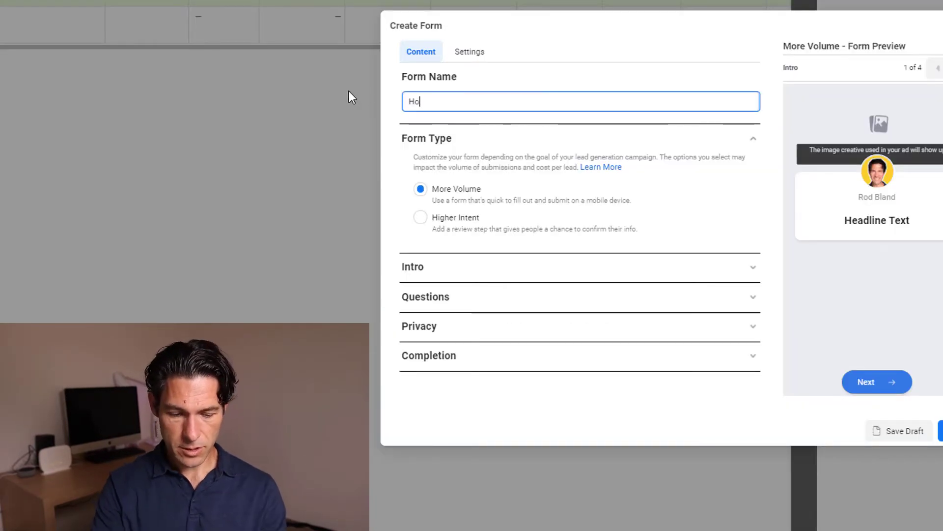
pyautogui.write('y Package Giveaway')
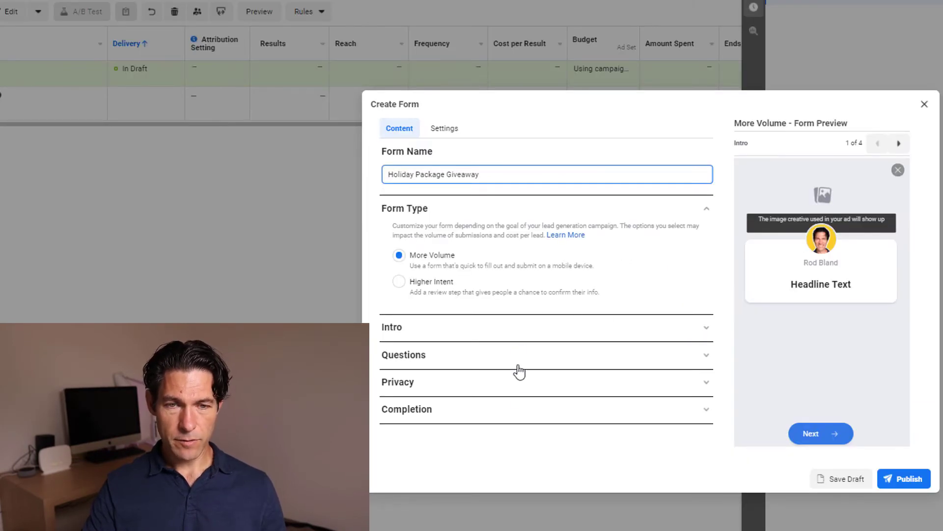
# Set the form's intro background to an uploaded image, using the Black Friday "Facebook Ad with call to action button.png" file.
pyautogui.click(600, 333)
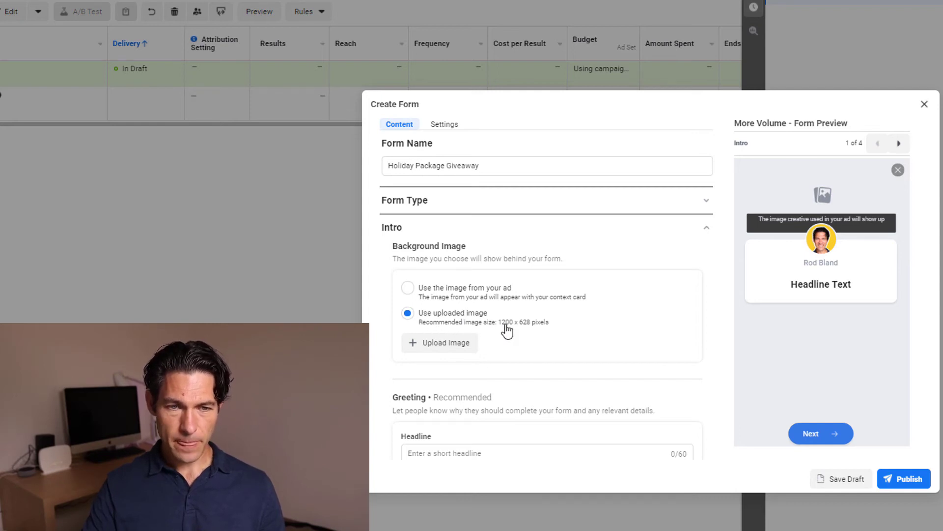
pyautogui.click(409, 289)
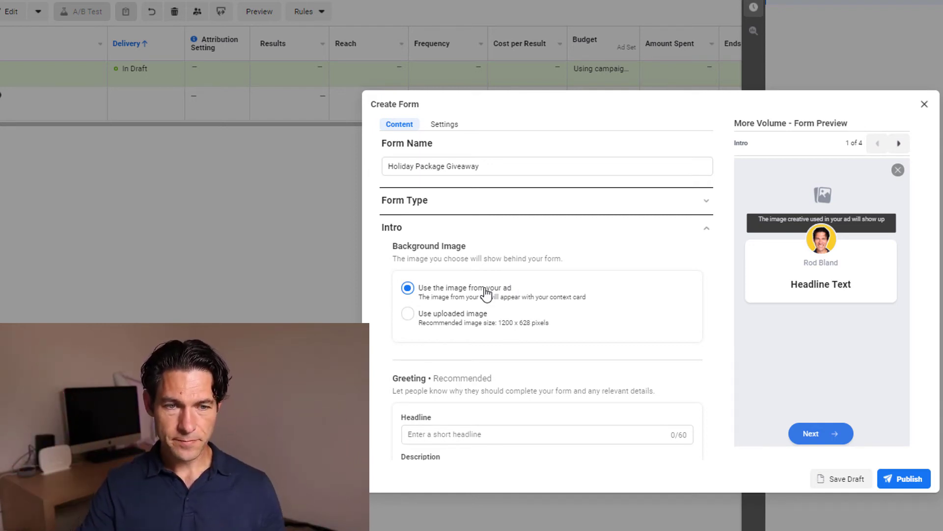
pyautogui.click(410, 314)
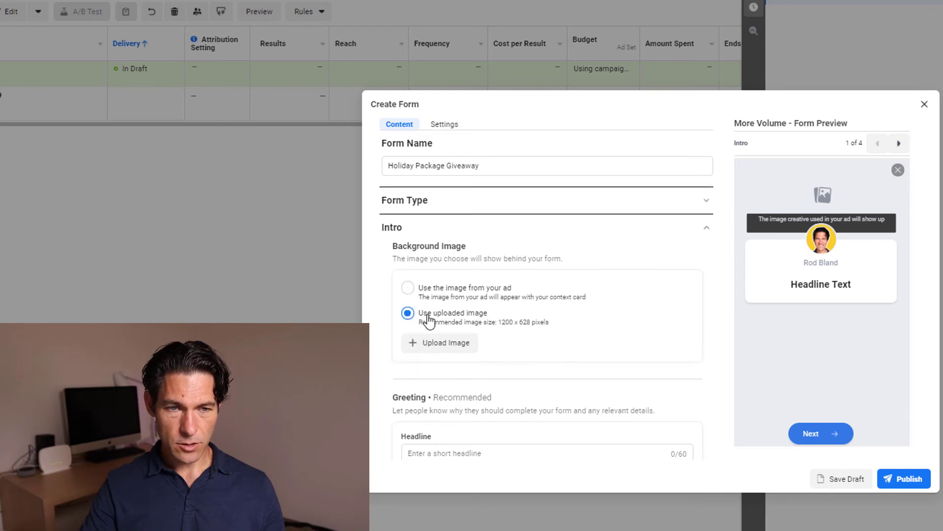
pyautogui.click(472, 349)
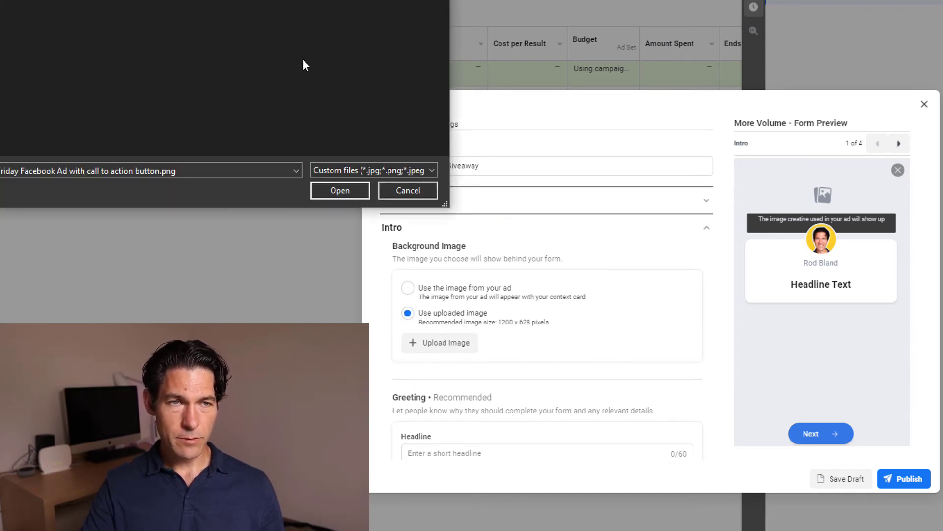
pyautogui.click(339, 192)
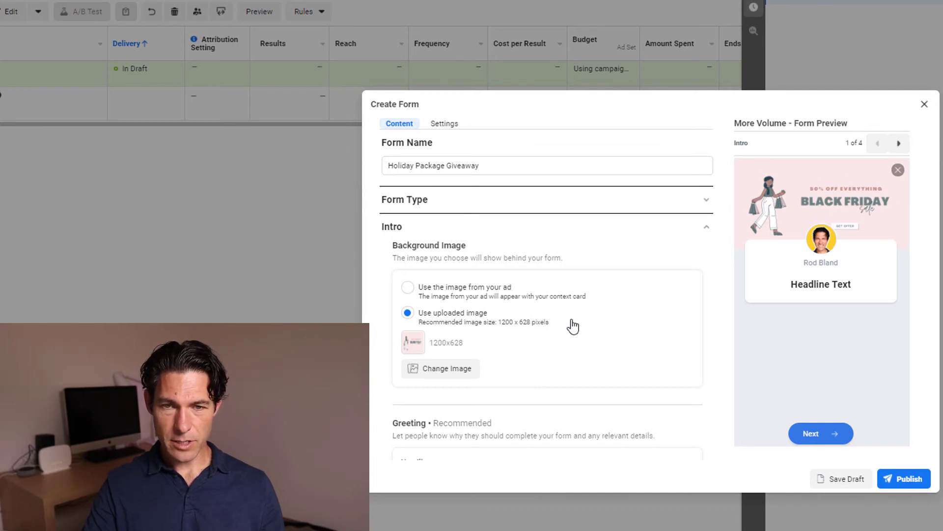
# Set the form's greeting headline to "WIN a $2000 Holiday Package!".
pyautogui.scroll(-4, 555, 358)
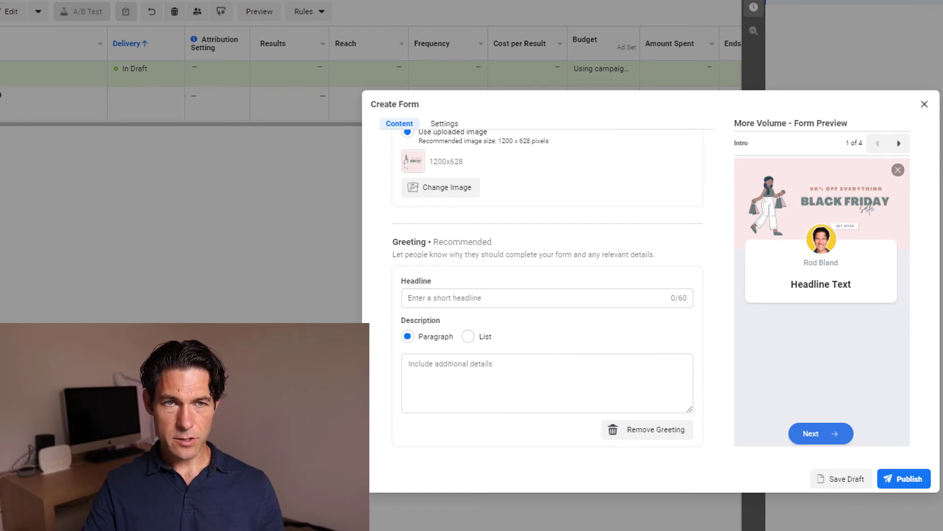
pyautogui.click(521, 298)
pyautogui.write('WIN a $2000 Holiday Package!')
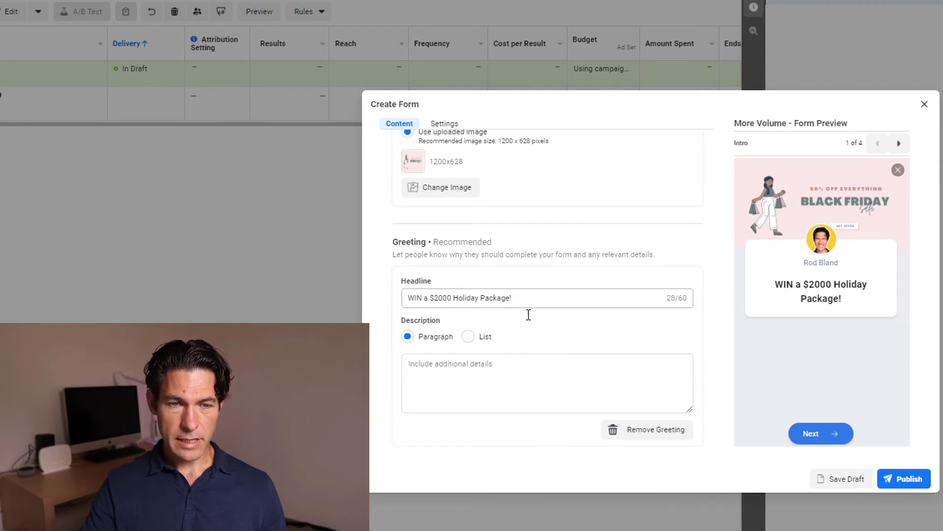
# Set the greeting description to "Really Great Site is giving one lucky person the chance to win a fantastic holiday package, valued at $2000!".
pyautogui.click(490, 373)
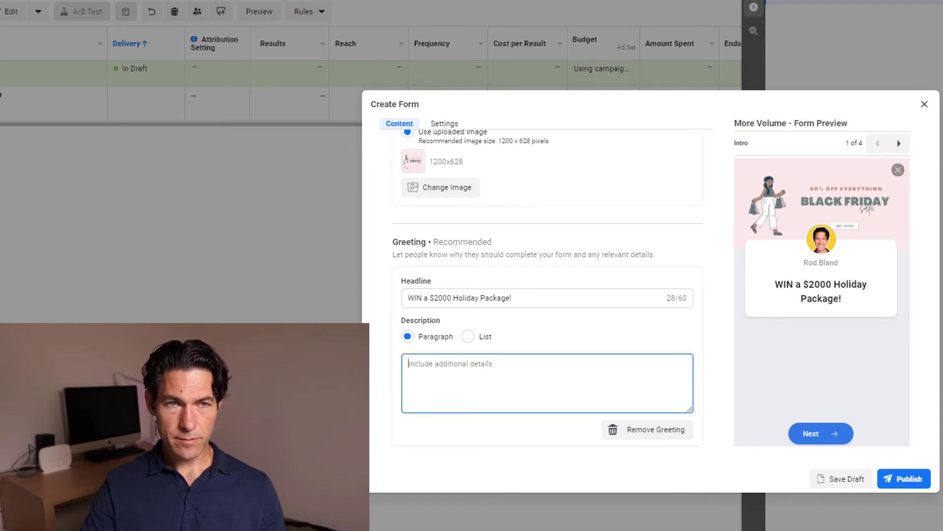
pyautogui.write('Really Great Site is giving one lucky person the chance to win a fantastic holiday package, valued at $2000!')
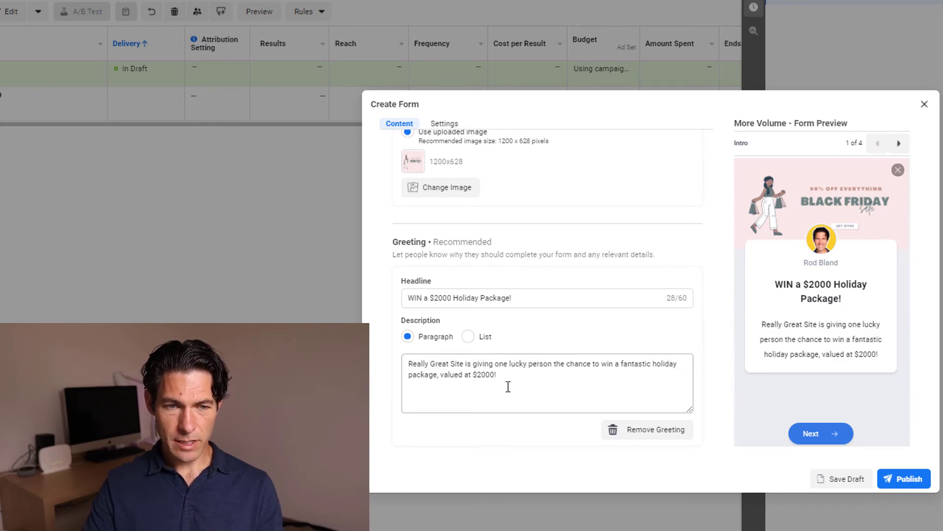
pyautogui.scroll(-1, 673, 357)
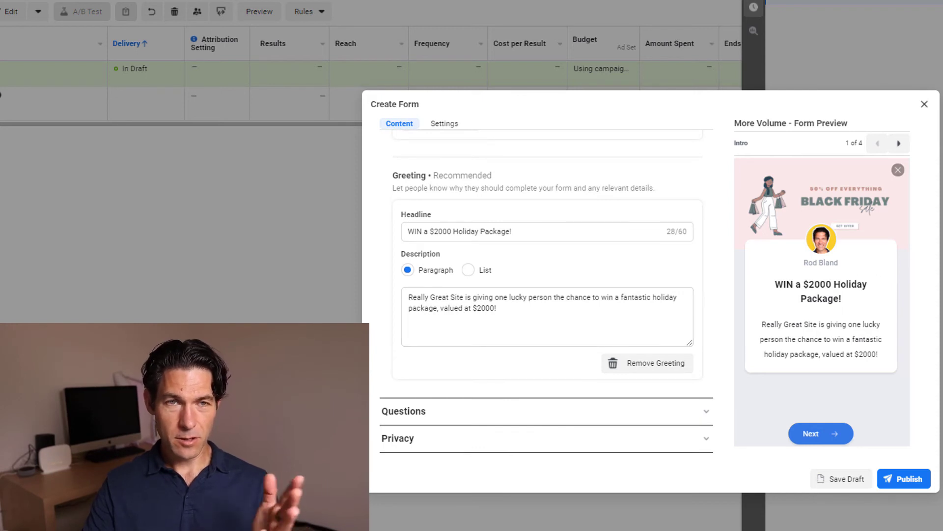
# Look through the form preview's prefill, privacy and message pages, and return to the intro page.
pyautogui.click(897, 146)
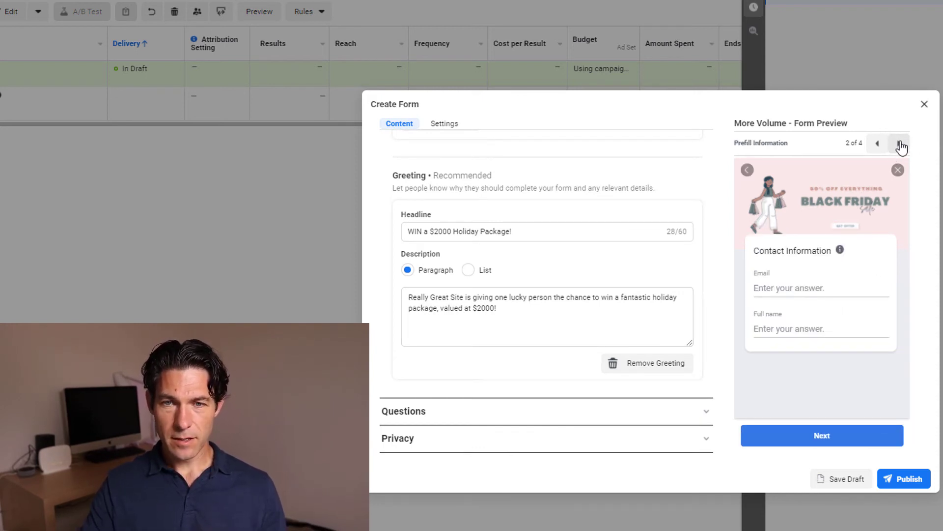
pyautogui.click(899, 147)
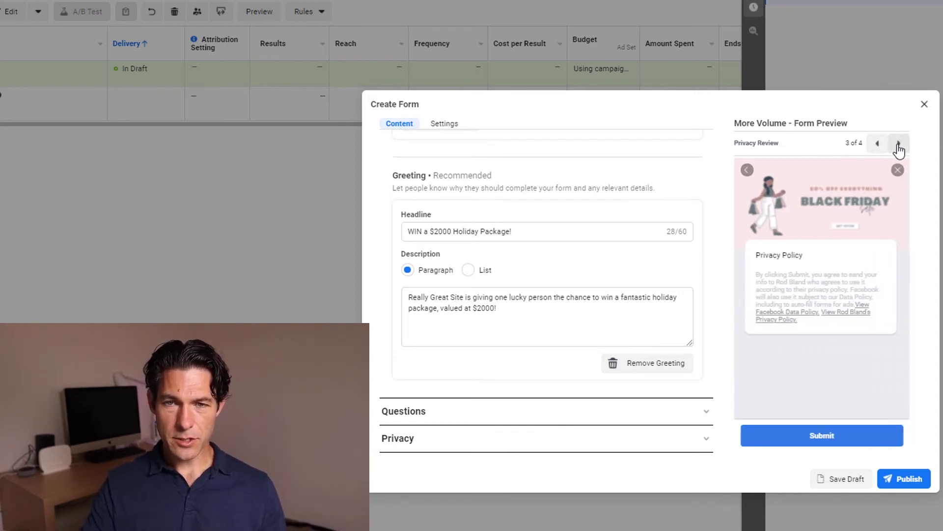
pyautogui.click(900, 145)
pyautogui.click(876, 145)
pyautogui.click(875, 144)
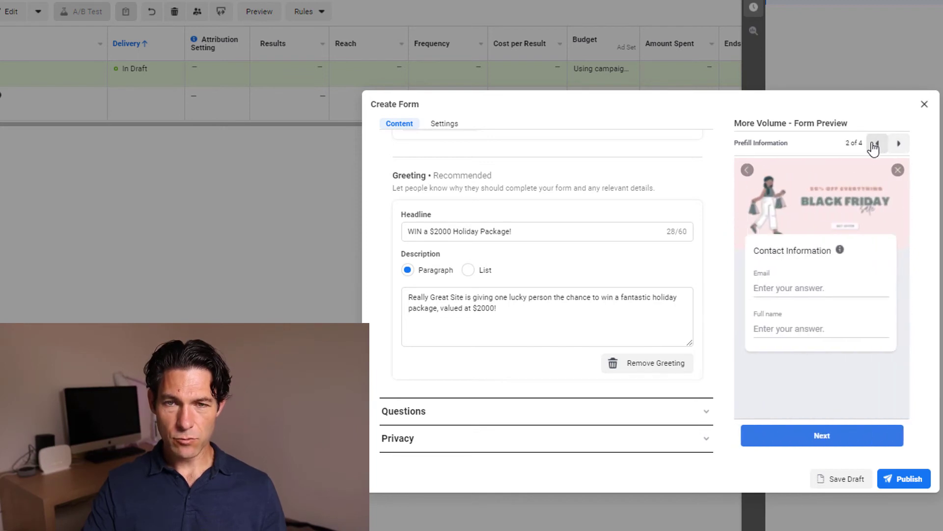
pyautogui.click(877, 144)
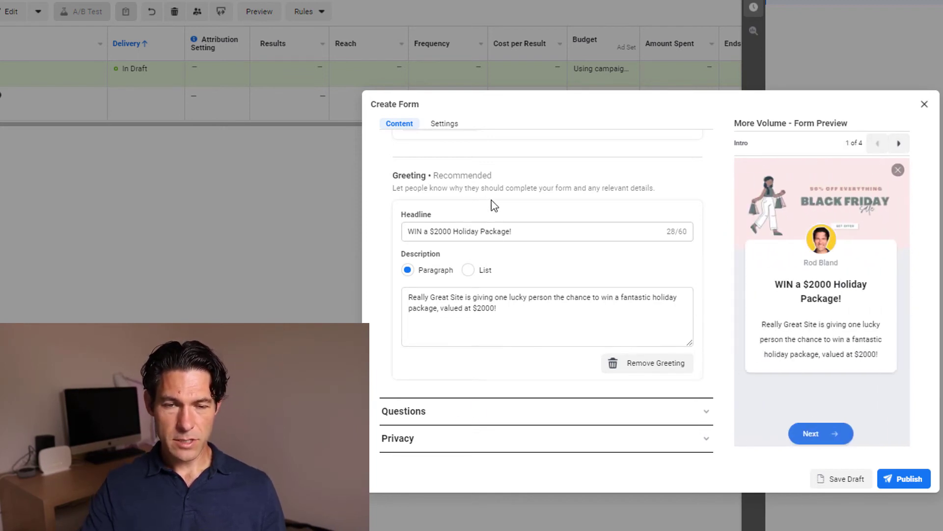
# Add the Phone number contact field to the form's prefill questions.
pyautogui.click(446, 418)
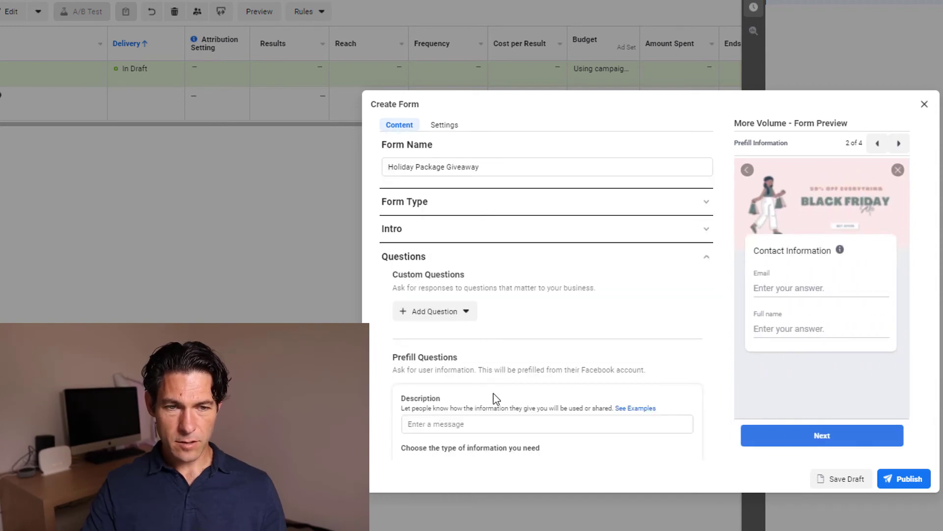
pyautogui.scroll(-4, 493, 398)
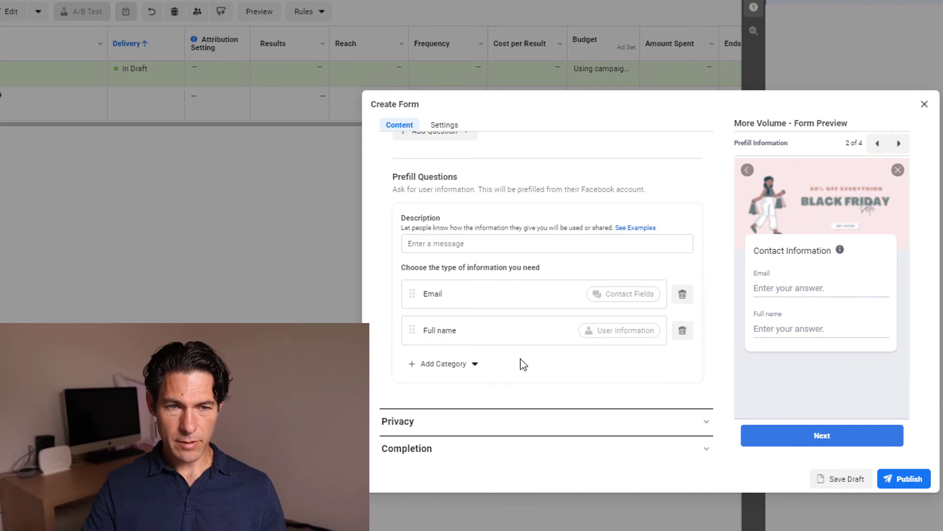
pyautogui.click(473, 366)
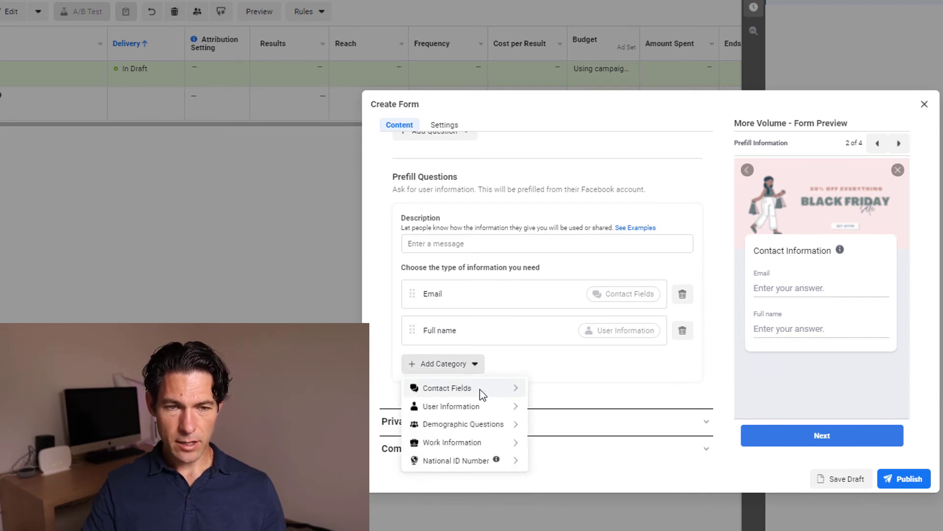
pyautogui.moveTo(480, 388)
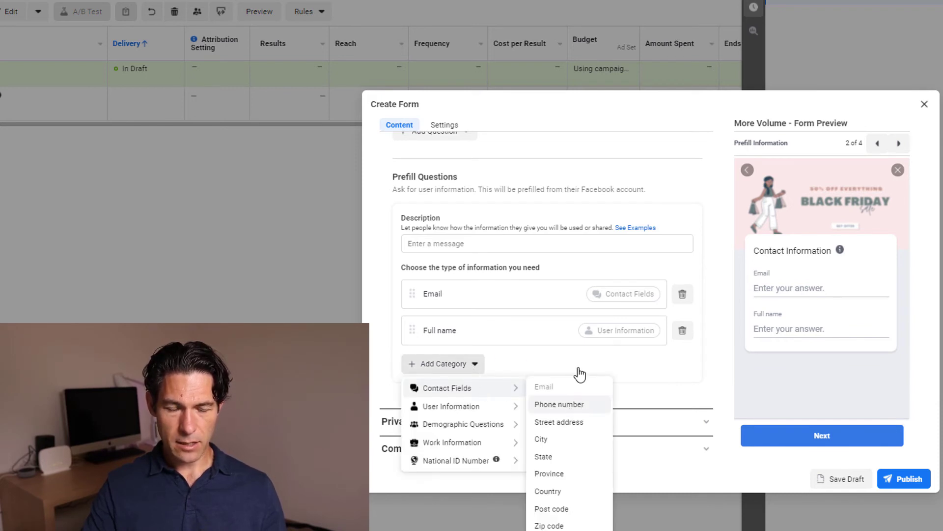
pyautogui.click(575, 405)
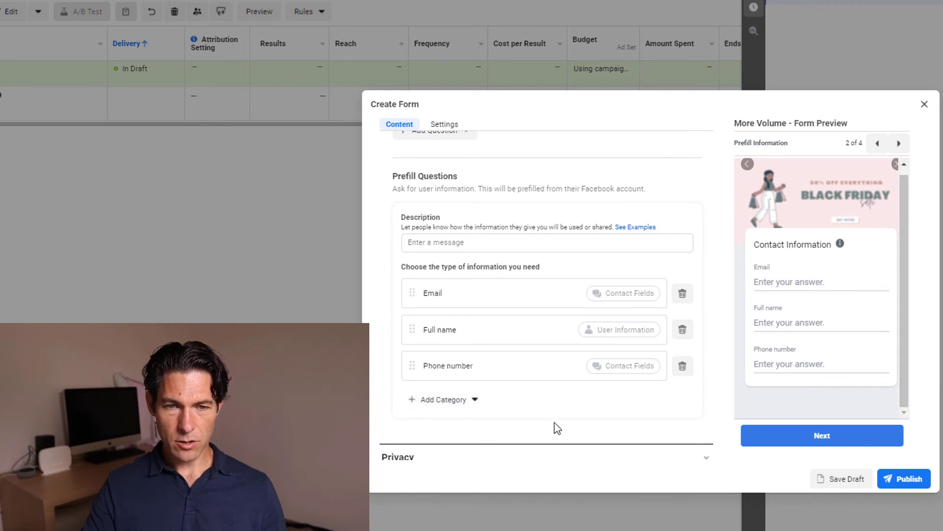
# Describe the prefill questions: the lucky winner will be contacted by phone, and information may be used to email weekly newsletters and special offers from time to time.
pyautogui.scroll(2, 554, 423)
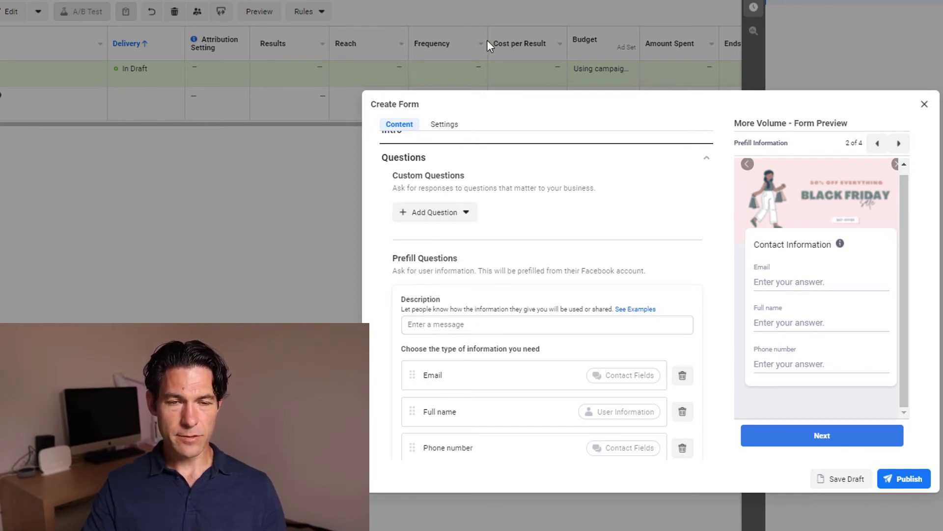
pyautogui.click(454, 328)
pyautogui.write('The lucky winner will be contacted by phone. We may also use your information to email you our weekly newsletters and special offers from time to time.')
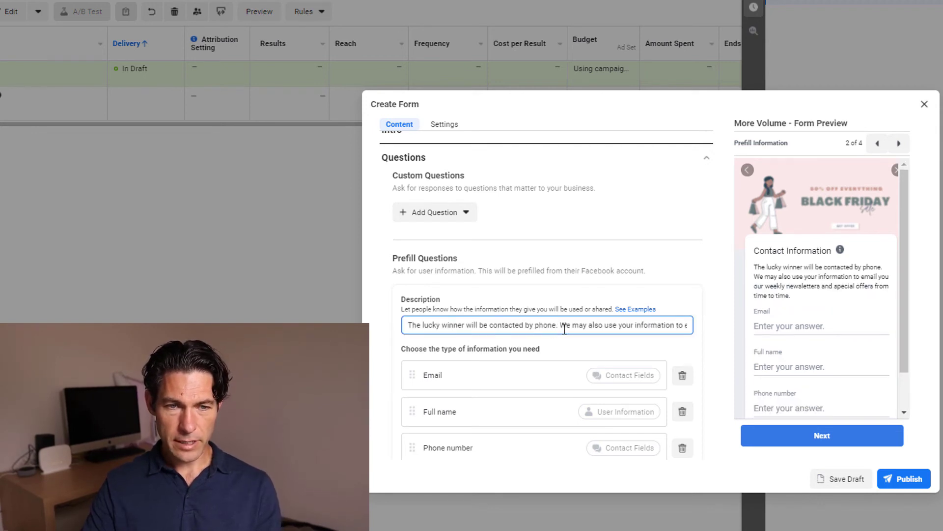
# Read through the prefill questions' description text to its end and leave the field.
pyautogui.press('Right')
pyautogui.press('Right')
pyautogui.press('Right')
pyautogui.press('Right')
pyautogui.press('Right')
pyautogui.press('Right')
pyautogui.press('Right')
pyautogui.press('Right')
pyautogui.press('Right')
pyautogui.press('Right')
pyautogui.press('Right')
pyautogui.press('Right')
pyautogui.press('Right')
pyautogui.press('Right')
pyautogui.press('Right')
pyautogui.press('Right')
pyautogui.press('Right')
pyautogui.press('Right')
pyautogui.press('Right')
pyautogui.press('Right')
pyautogui.press('Right')
pyautogui.press('Right')
pyautogui.press('Right')
pyautogui.press('Right')
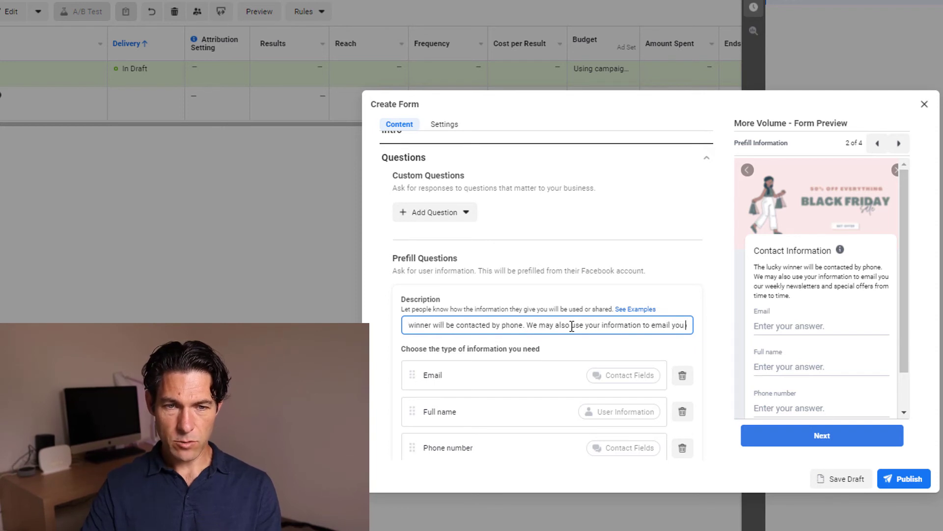
pyautogui.press('Right')
pyautogui.press('Right')
pyautogui.press('Right')
pyautogui.press('Right')
pyautogui.press('Right')
pyautogui.press('Right')
pyautogui.press('Right')
pyautogui.press('Right')
pyautogui.press('Right')
pyautogui.press('Right')
pyautogui.press('Right')
pyautogui.press('Right')
pyautogui.press('Right')
pyautogui.press('Right')
pyautogui.press('Right')
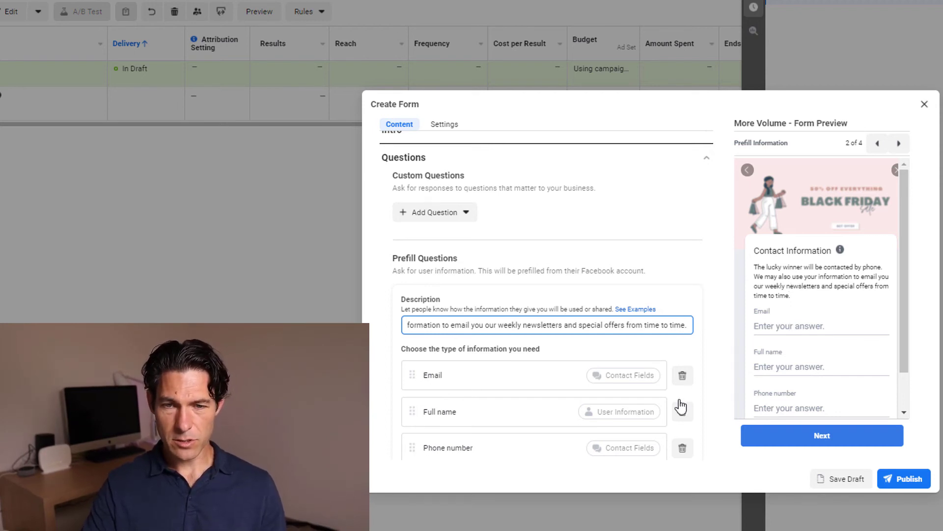
pyautogui.click(585, 349)
# Set the privacy policy's link text to "Company Privacy Policy", leaving the link address empty.
pyautogui.scroll(2, 585, 349)
pyautogui.scroll(-3, 586, 349)
pyautogui.scroll(-2, 585, 349)
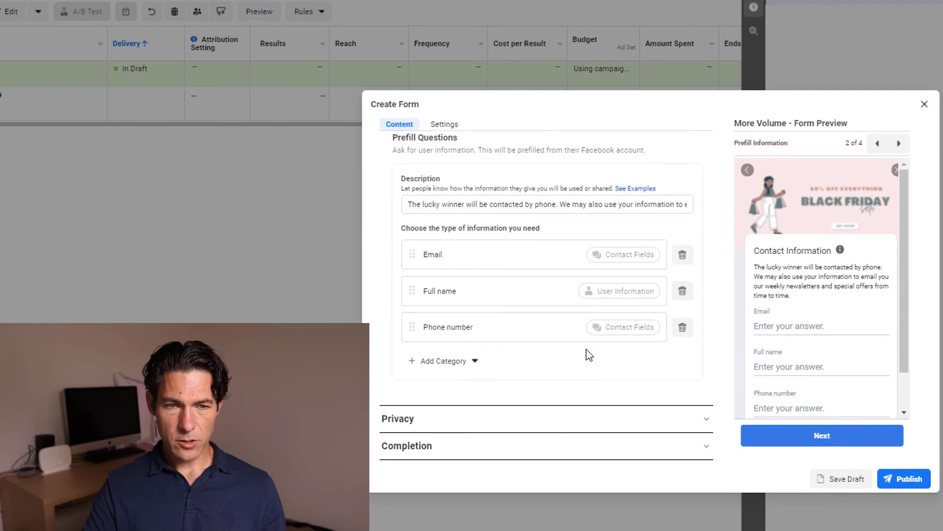
pyautogui.click(537, 418)
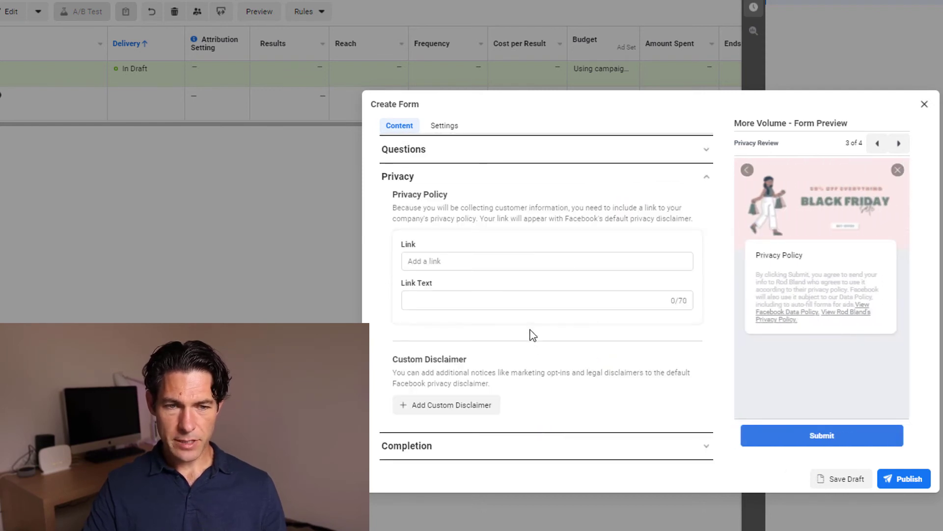
pyautogui.click(464, 260)
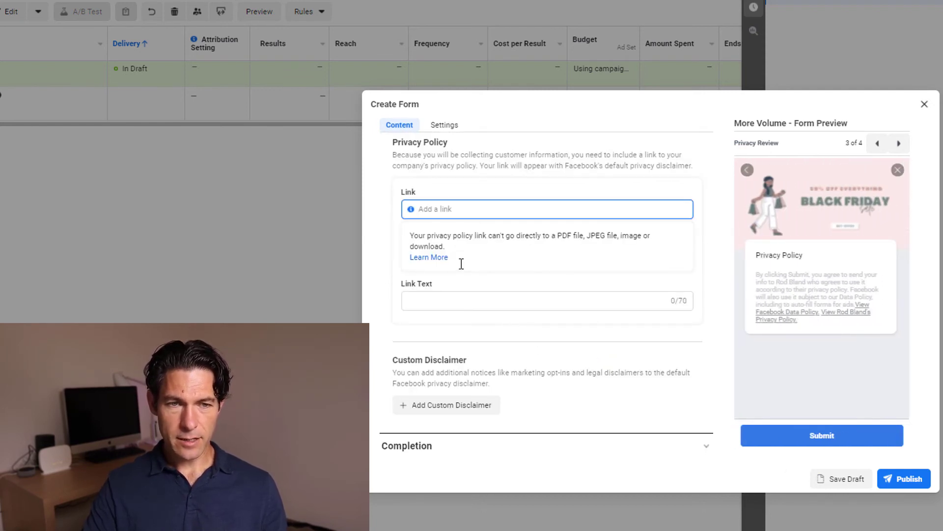
pyautogui.write('Company ')
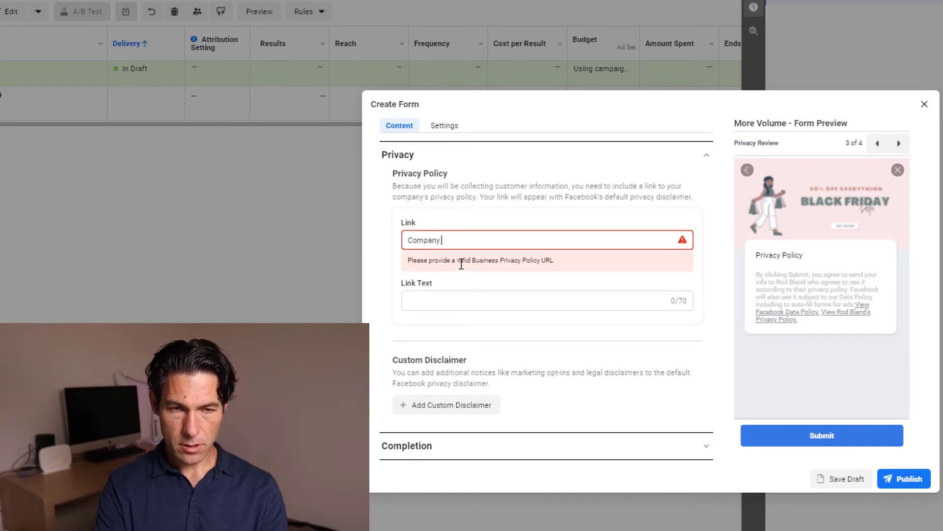
pyautogui.write('Privacy Policy')
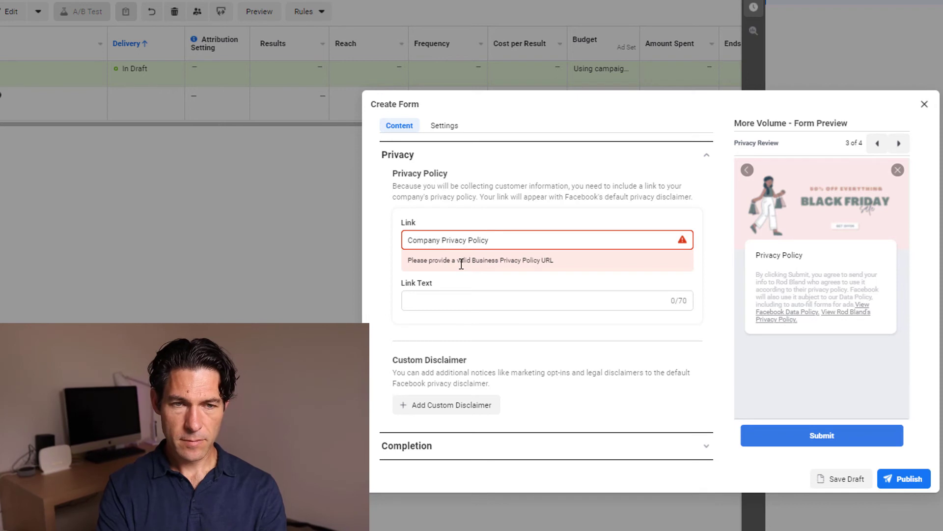
pyautogui.hotkey('ctrl', 'a')
pyautogui.hotkey('ctrl', 'c')
pyautogui.press('BackSpace')
pyautogui.press('Tab')
pyautogui.hotkey('ctrl', 'v')
# Set the privacy policy link to reallygreatsite.com/privacy.html.
pyautogui.click(480, 244)
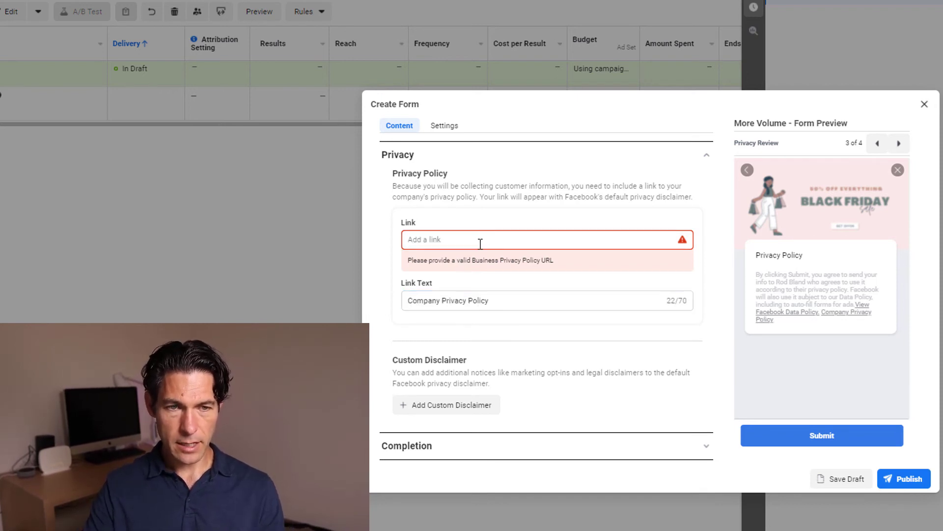
pyautogui.write('reallygreat')
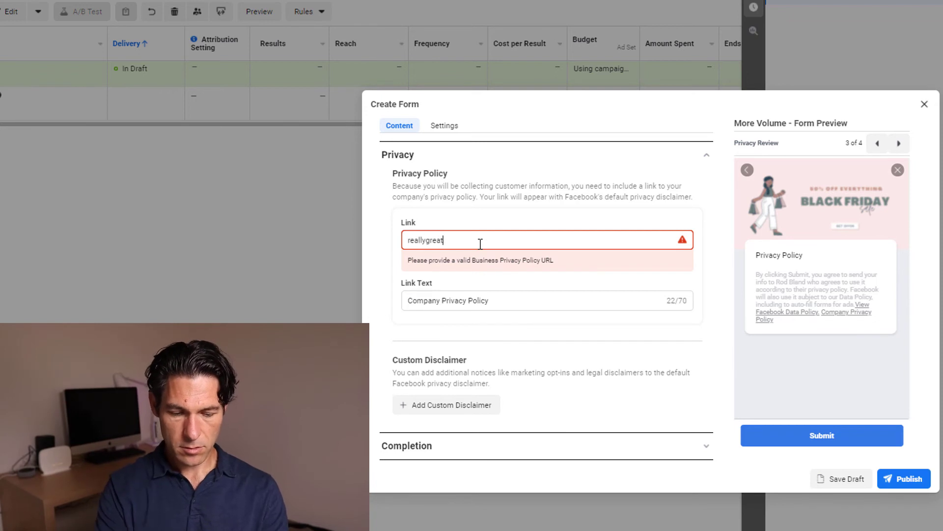
pyautogui.write('site.com/privacy.htm')
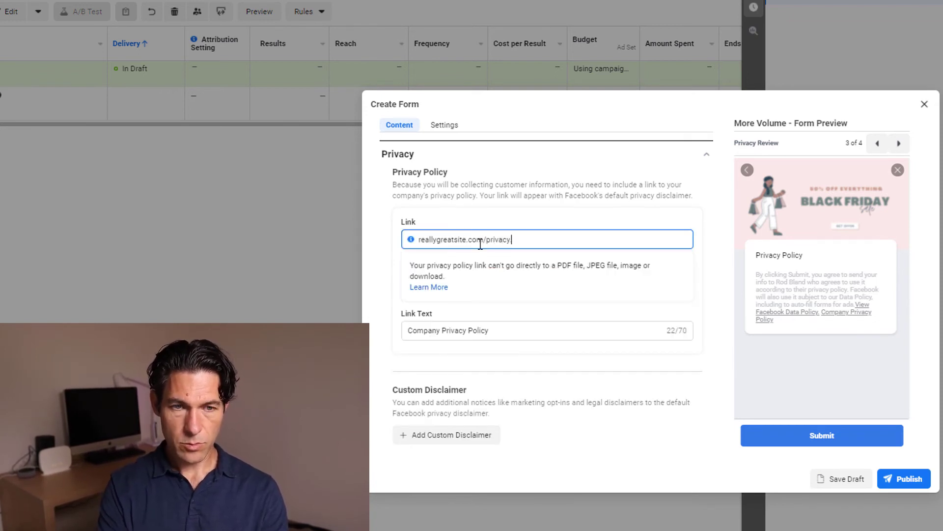
pyautogui.write('l')
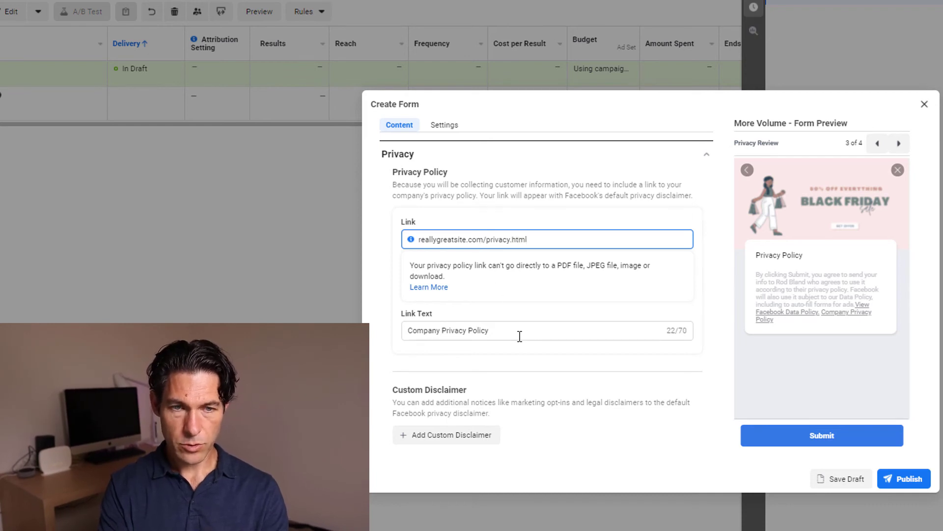
pyautogui.scroll(-1, 519, 351)
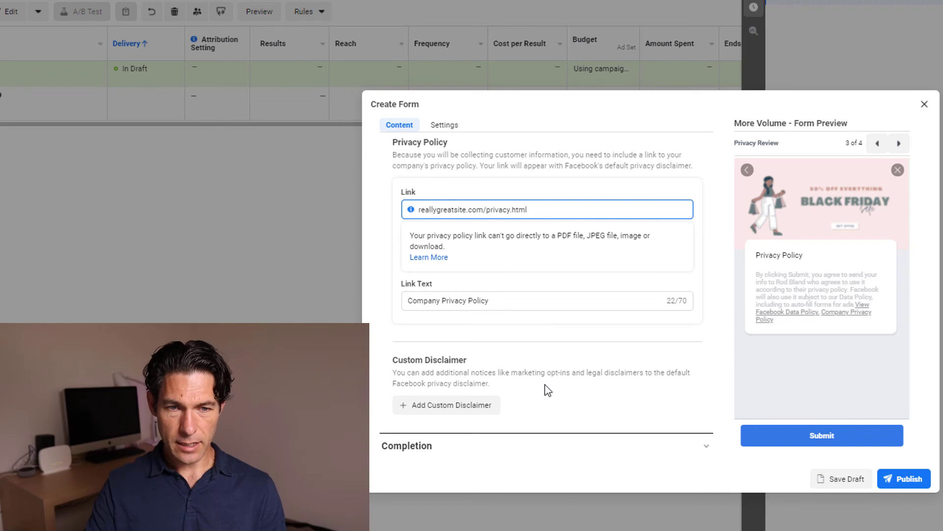
pyautogui.click(585, 383)
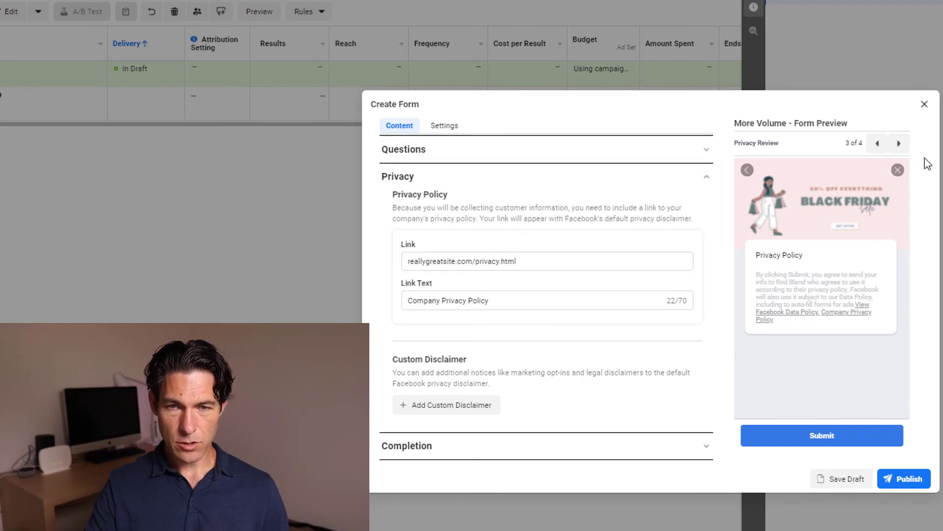
# Review the form preview from the intro page through to the closing message for leads.
pyautogui.click(878, 144)
pyautogui.click(878, 145)
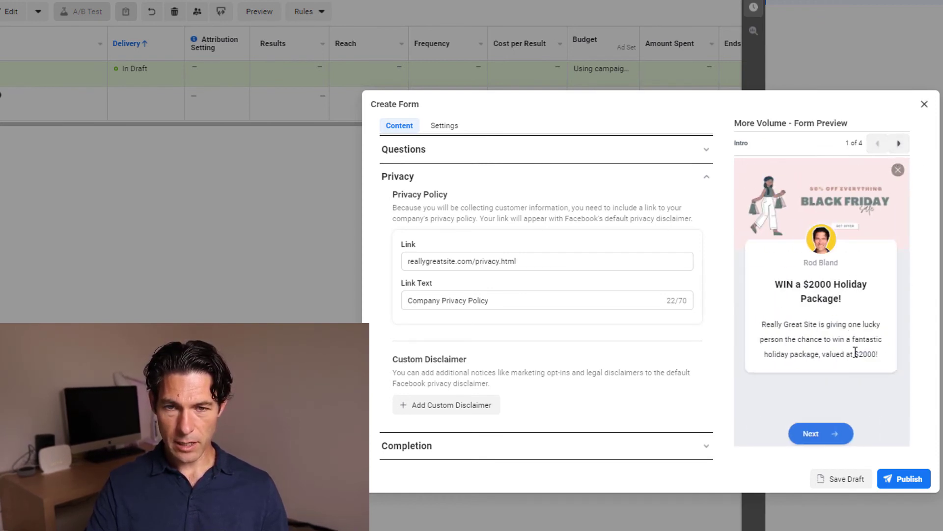
pyautogui.click(899, 143)
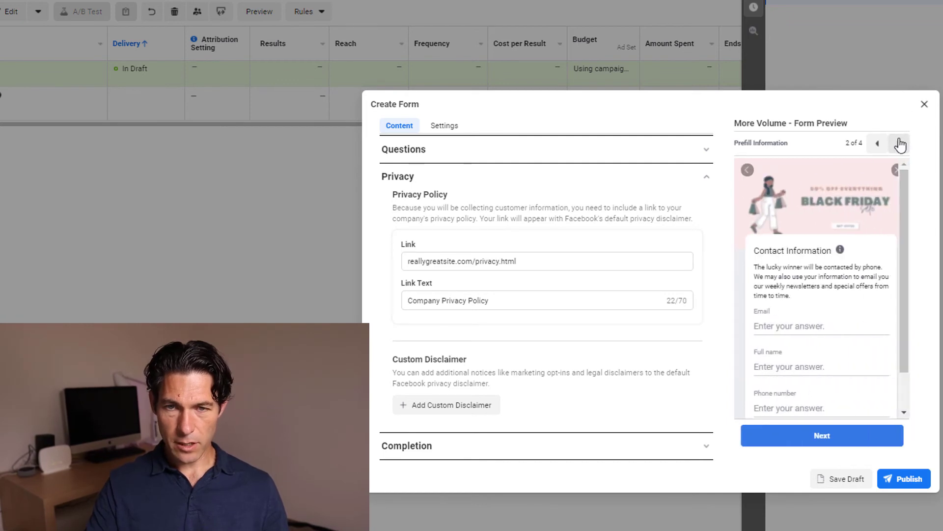
pyautogui.click(899, 144)
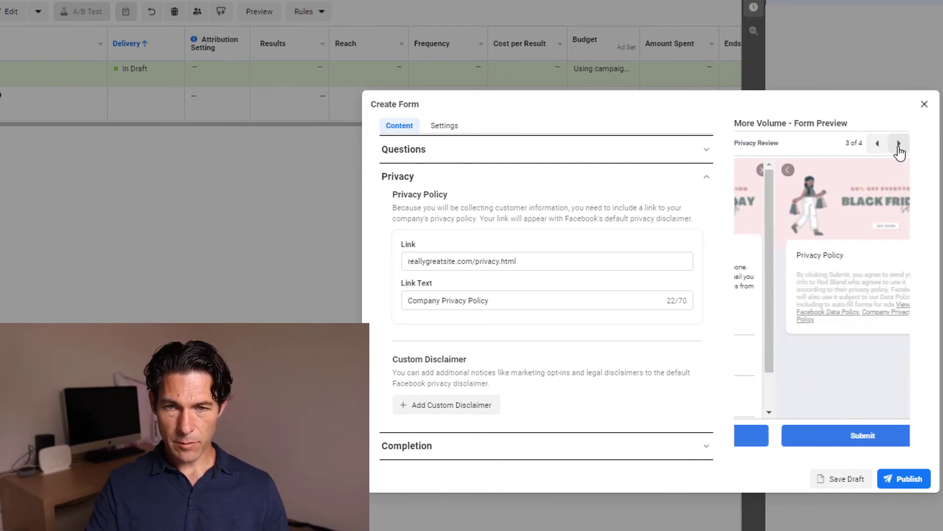
pyautogui.click(898, 144)
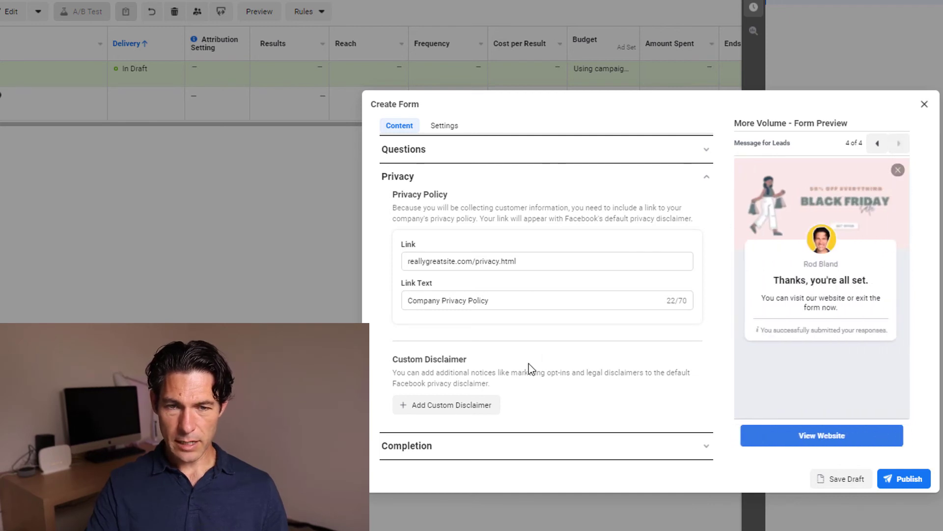
# Set the completion message's description to "Stay in touch with us to learn about more giveaways on our Instagram page.".
pyautogui.click(484, 451)
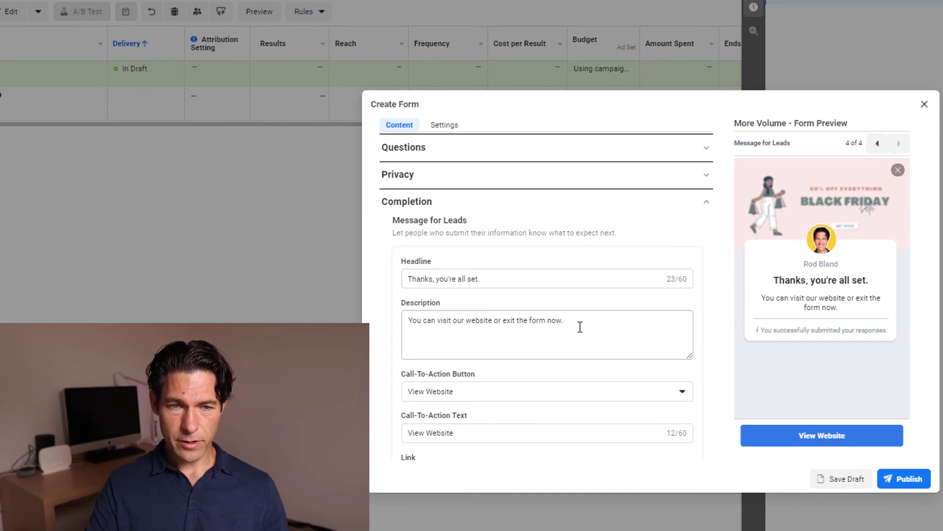
pyautogui.moveTo(577, 325); pyautogui.dragTo(368, 314)
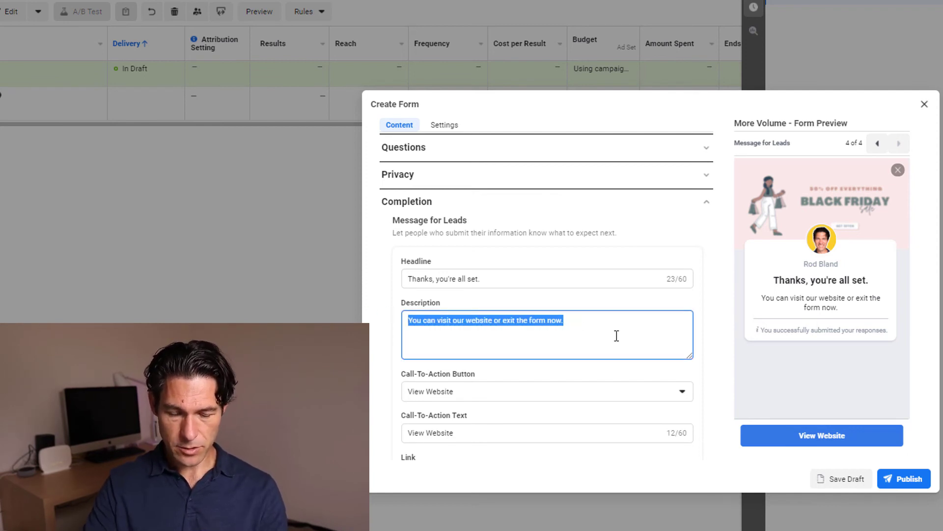
pyautogui.write('Stay in toiuch')
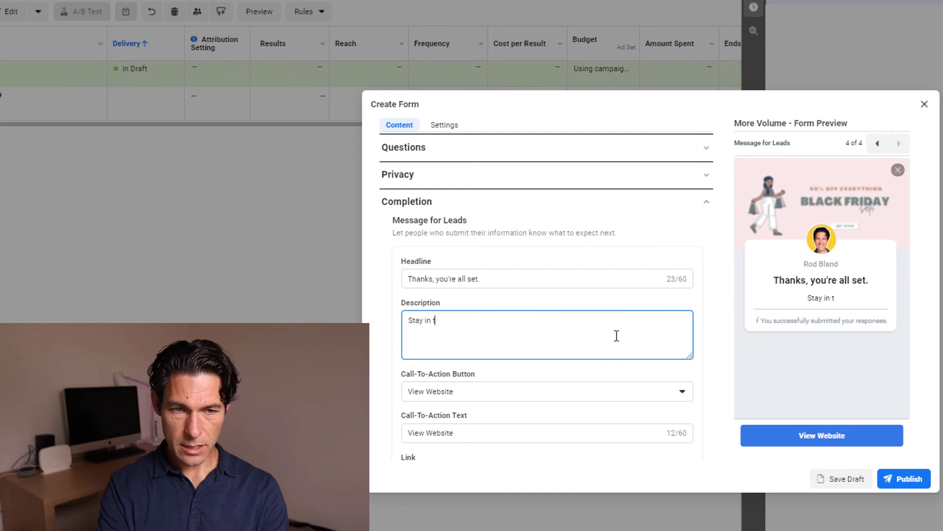
pyautogui.press('BackSpace')
pyautogui.press('BackSpace')
pyautogui.press('BackSpace')
pyautogui.press('BackSpace')
pyautogui.write('uch with us to learn about more giveaways on our Inst')
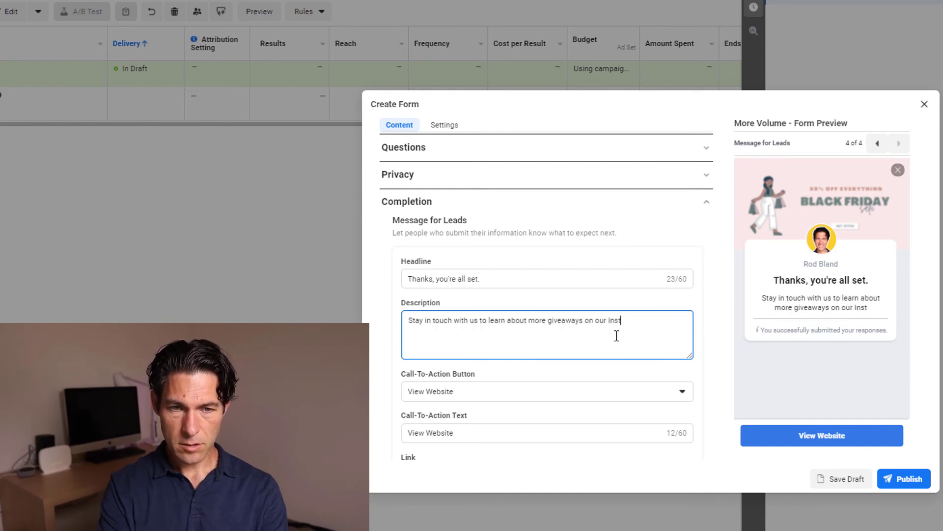
pyautogui.write('agram page.')
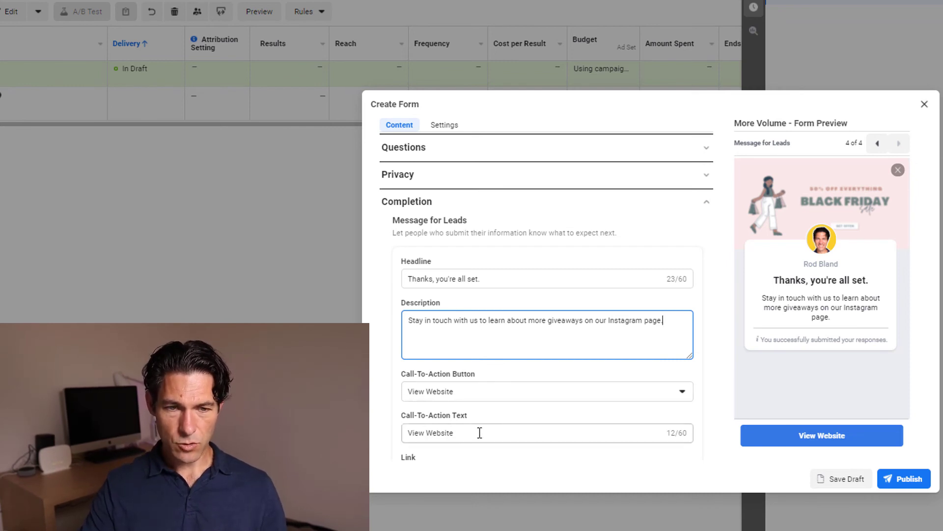
# Set the completion message's call-to-action text to "Jump to Instagram" and keep View Website as the button type.
pyautogui.moveTo(476, 433); pyautogui.dragTo(398, 435)
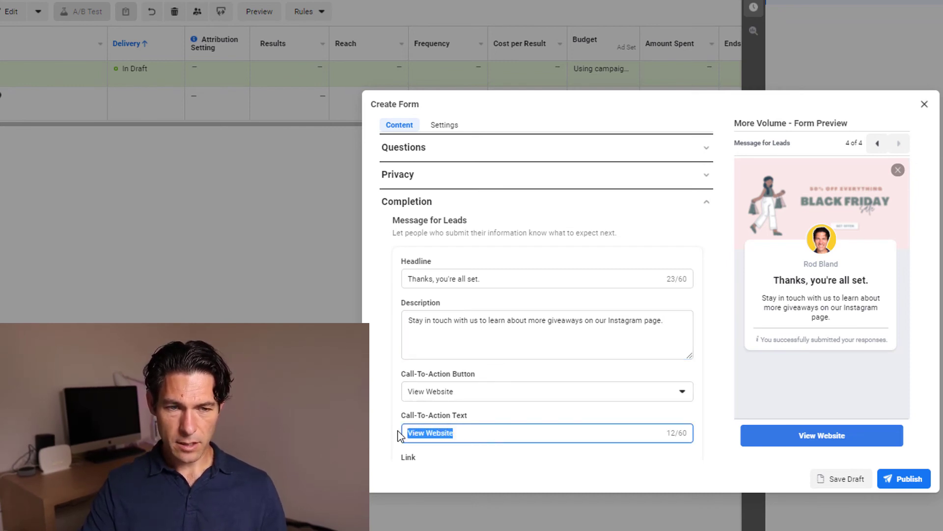
pyautogui.write('Jump!')
pyautogui.press('BackSpace')
pyautogui.write('to Instagram')
pyautogui.click(468, 391)
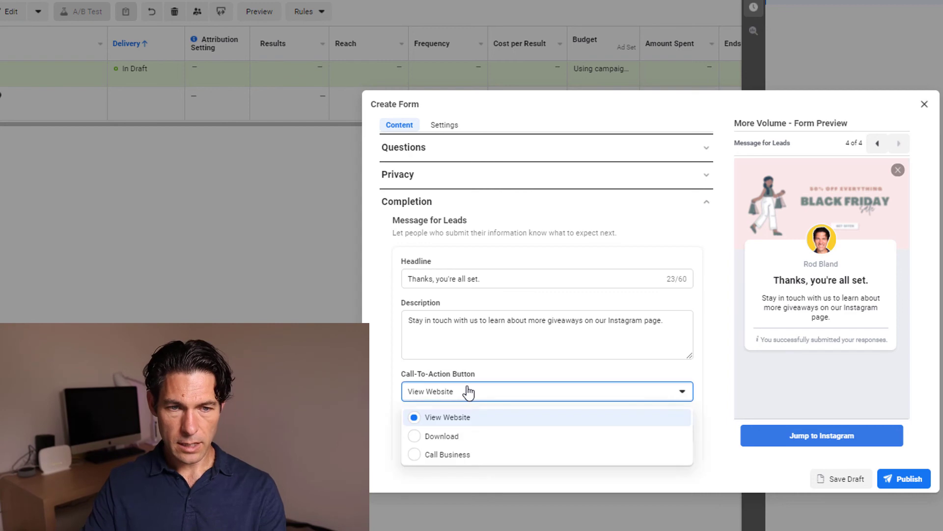
pyautogui.click(464, 416)
# Set the completion message's link to instagram.com/reallygreatsite and publish the form.
pyautogui.scroll(-1, 552, 424)
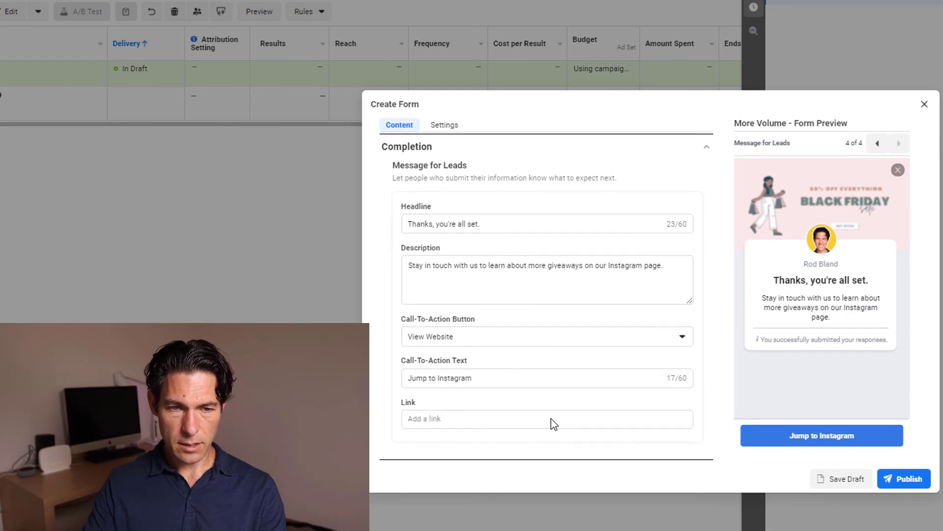
pyautogui.click(455, 417)
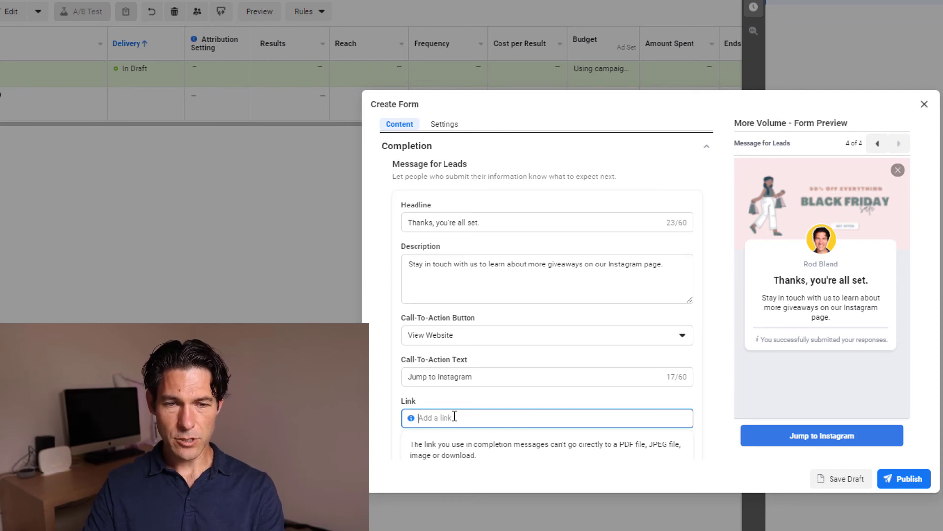
pyautogui.write('instagram')
pyautogui.write('.com/reallygreatsite')
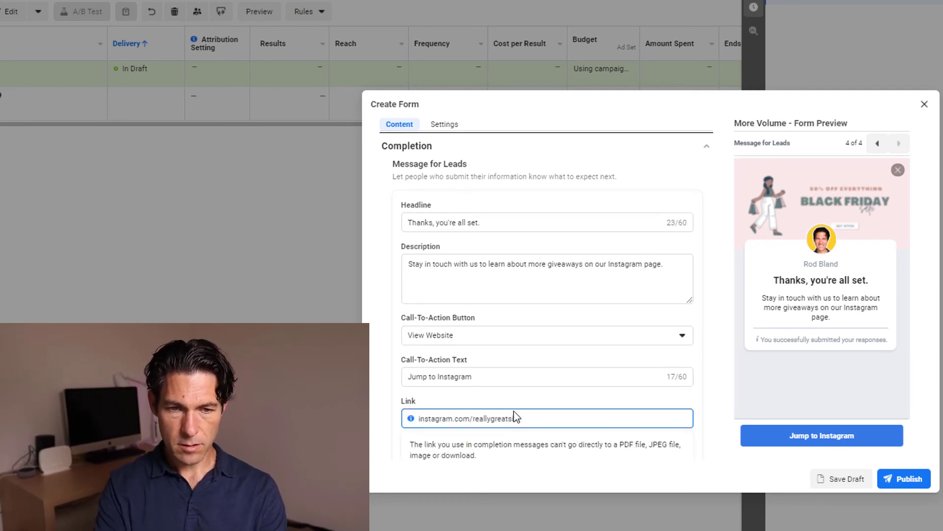
pyautogui.click(715, 432)
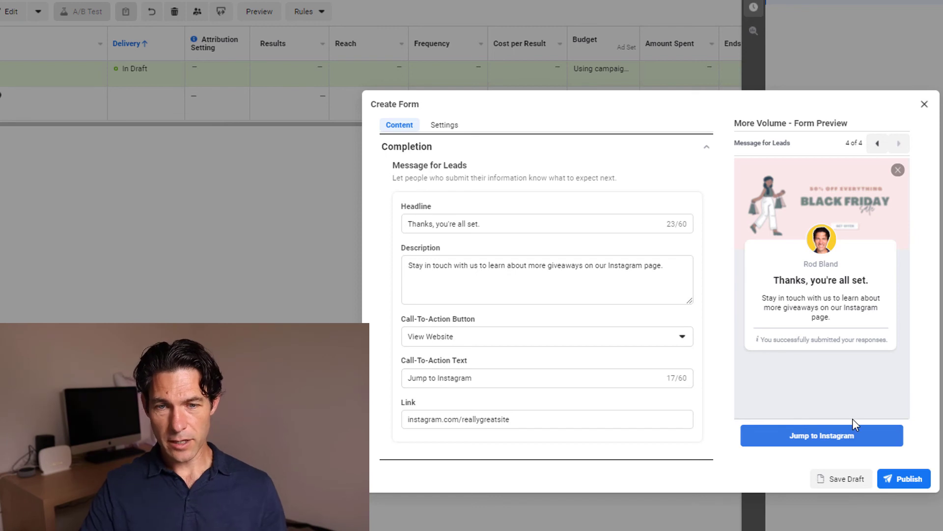
pyautogui.click(907, 479)
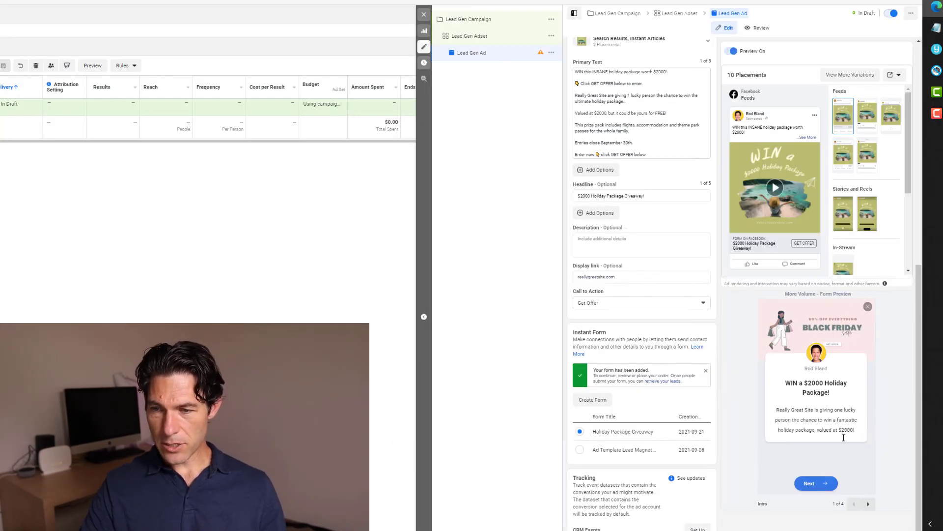
# Review the published form's preview from the intro page through to the closing message for leads.
pyautogui.click(868, 505)
pyautogui.click(869, 504)
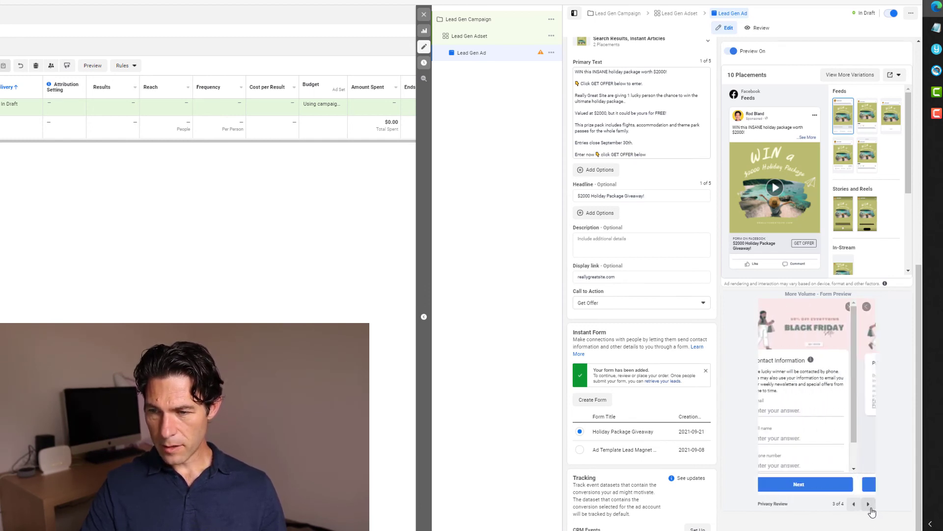
pyautogui.click(869, 504)
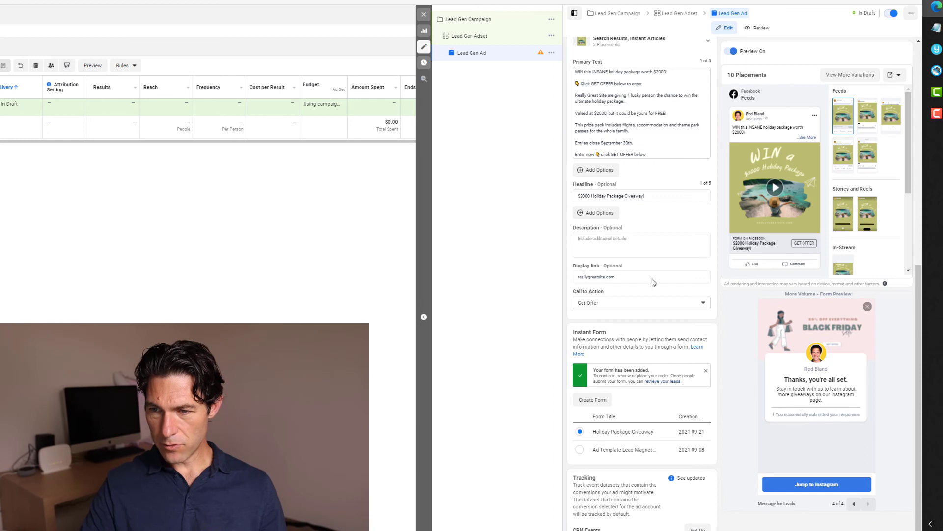
pyautogui.click(903, 76)
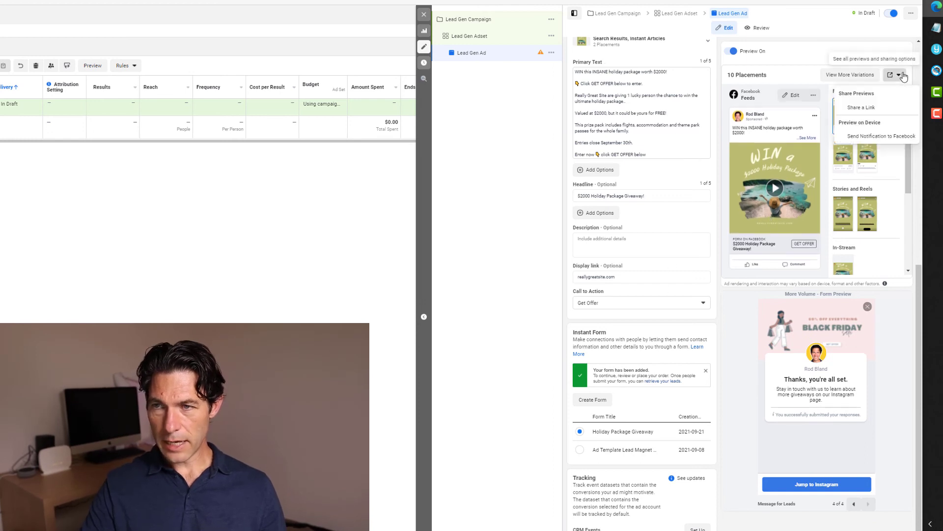
pyautogui.click(874, 106)
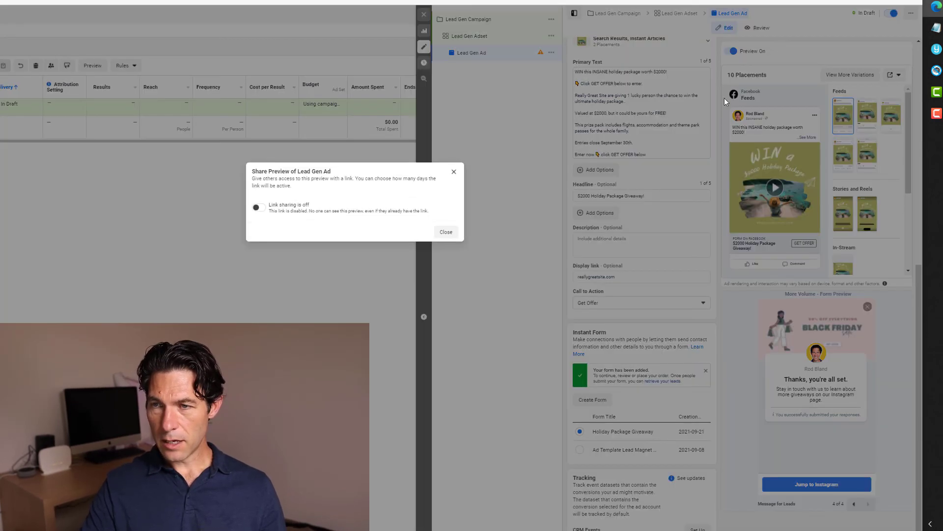
pyautogui.click(454, 172)
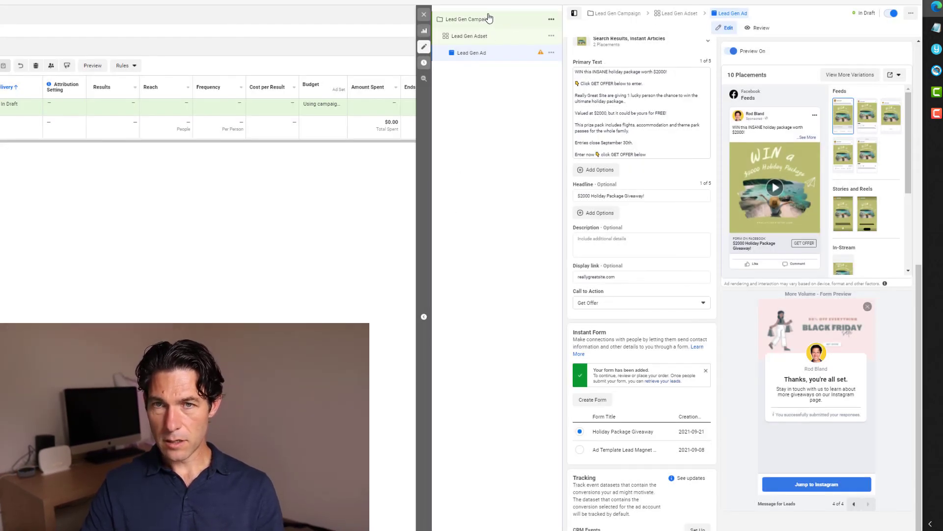
# Copy the Lead Gen Ad's shareable preview URL and open it in a new browser tab.
pyautogui.click(890, 13)
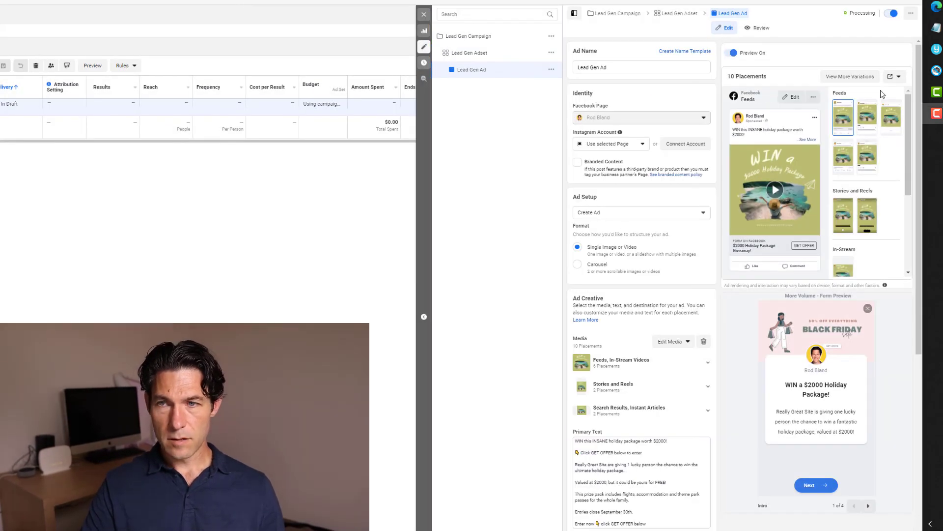
pyautogui.click(895, 76)
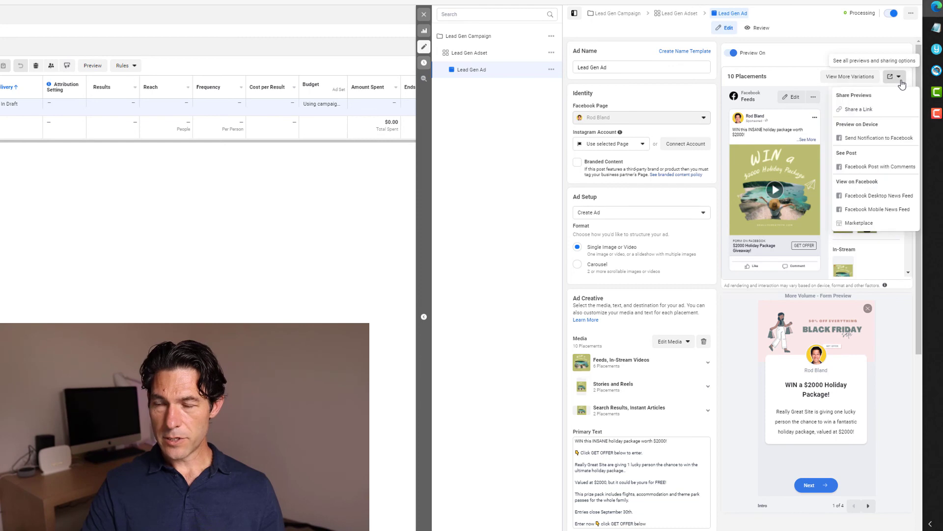
pyautogui.click(865, 109)
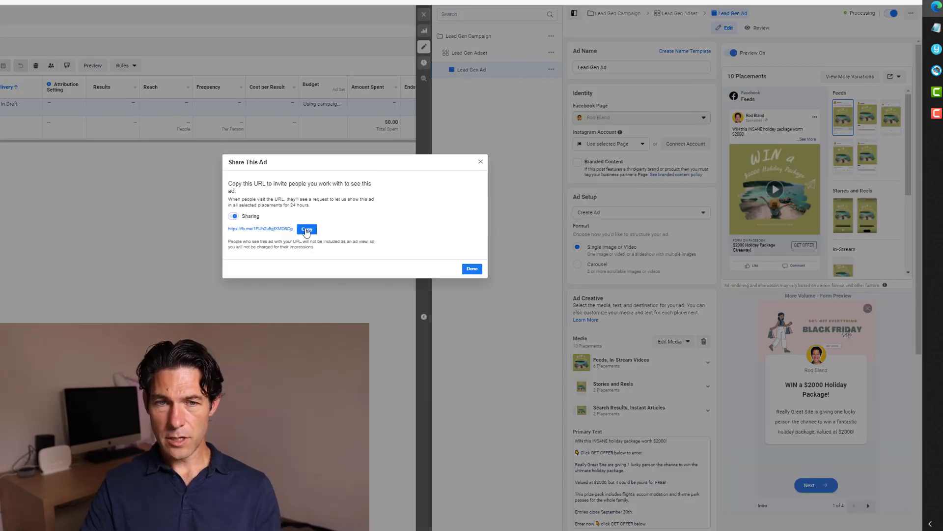
pyautogui.click(307, 229)
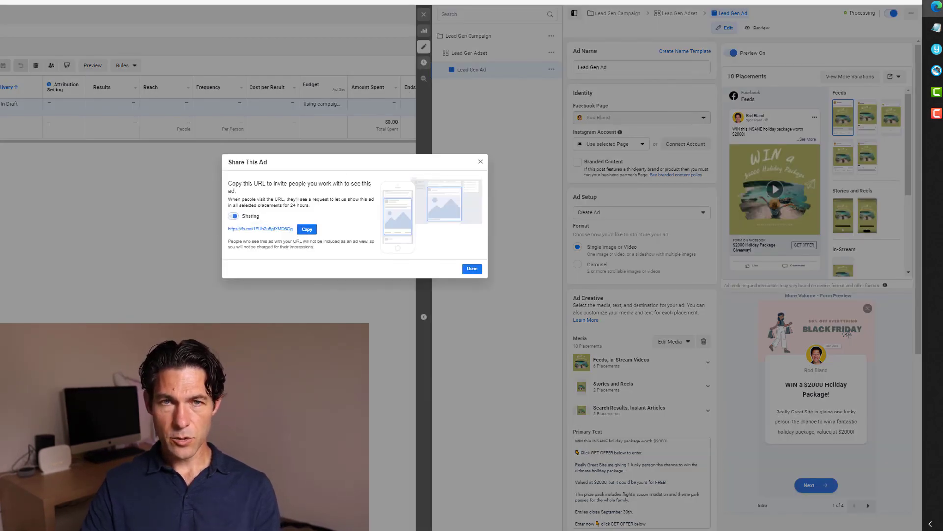
pyautogui.hotkey('ctrl', 't')
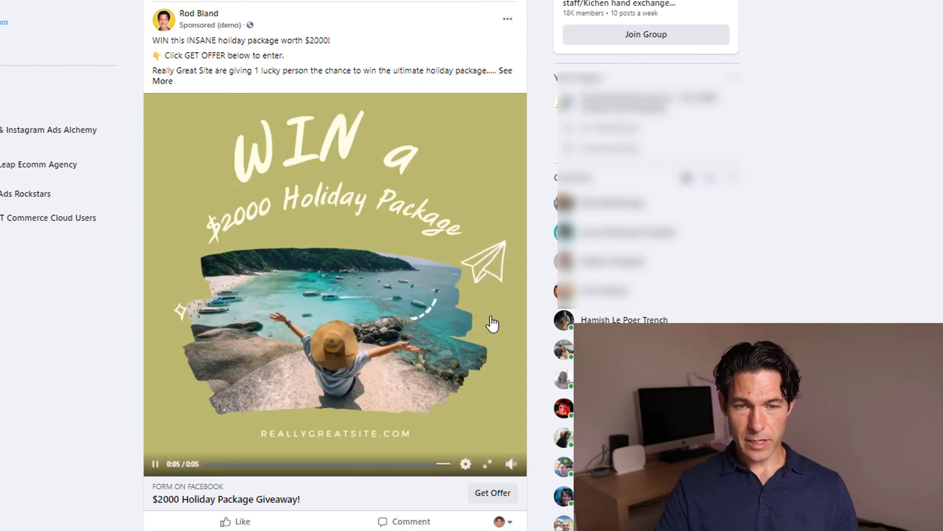
# Open the giveaway ad's offer form, replace the prefilled phone number and continue to the terms and conditions.
pyautogui.click(488, 497)
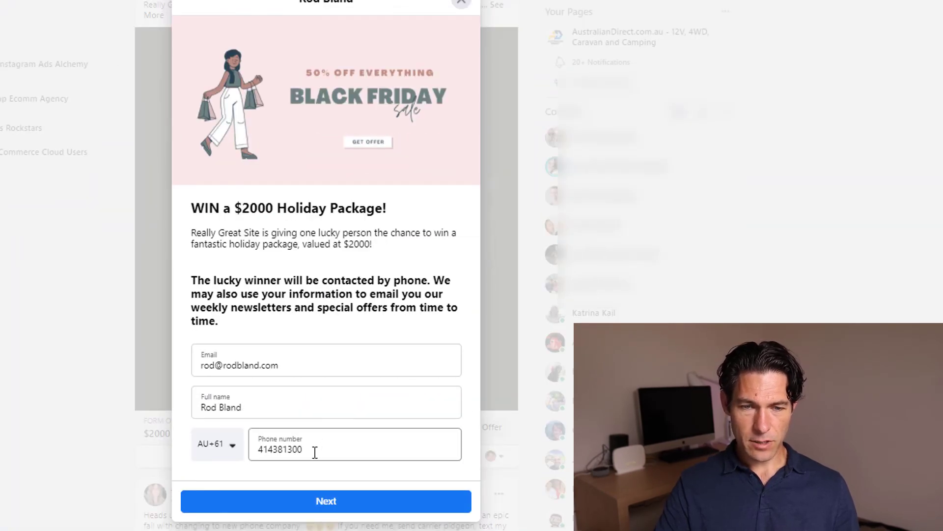
pyautogui.moveTo(315, 451); pyautogui.dragTo(192, 447)
pyautogui.press('BackSpace')
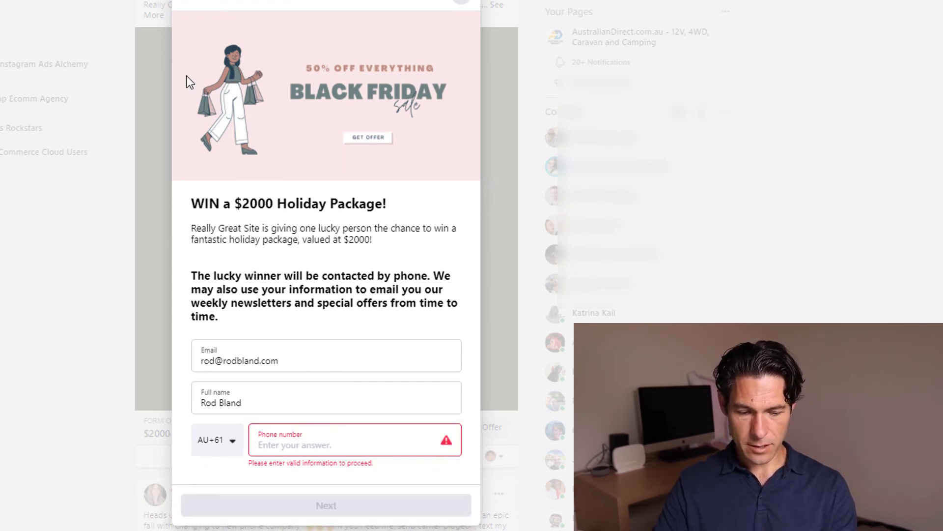
pyautogui.click(337, 512)
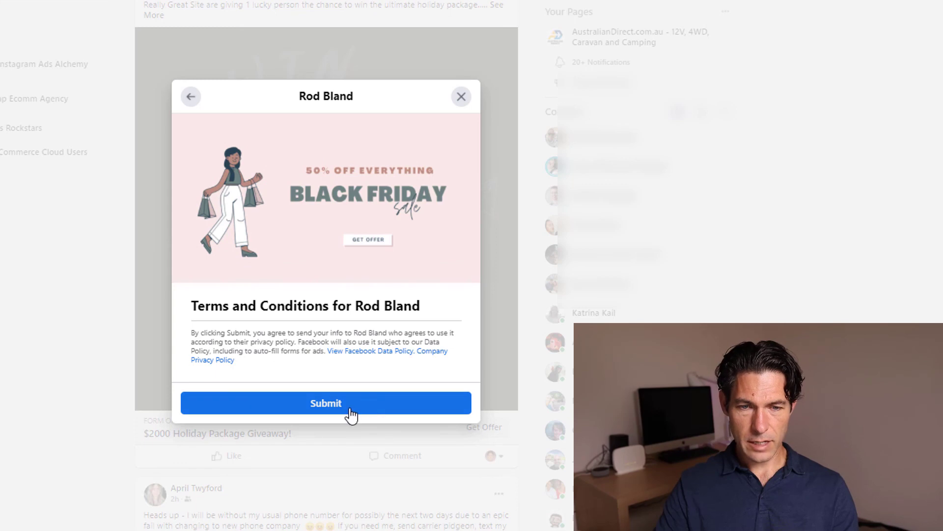